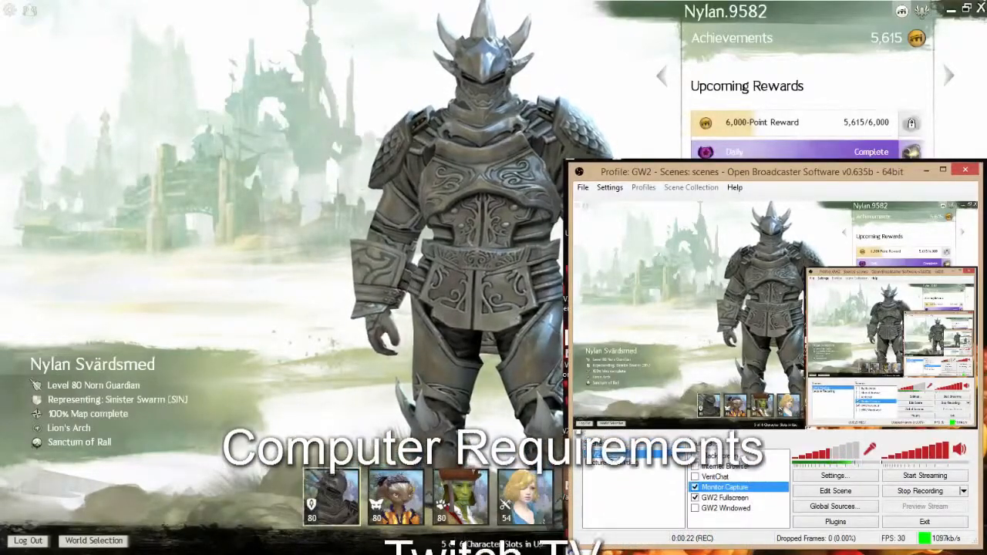
# Open the rename dialog for the first OBS scene and accept GW2 Meeting as its name
pyautogui.rightClick(627, 474)
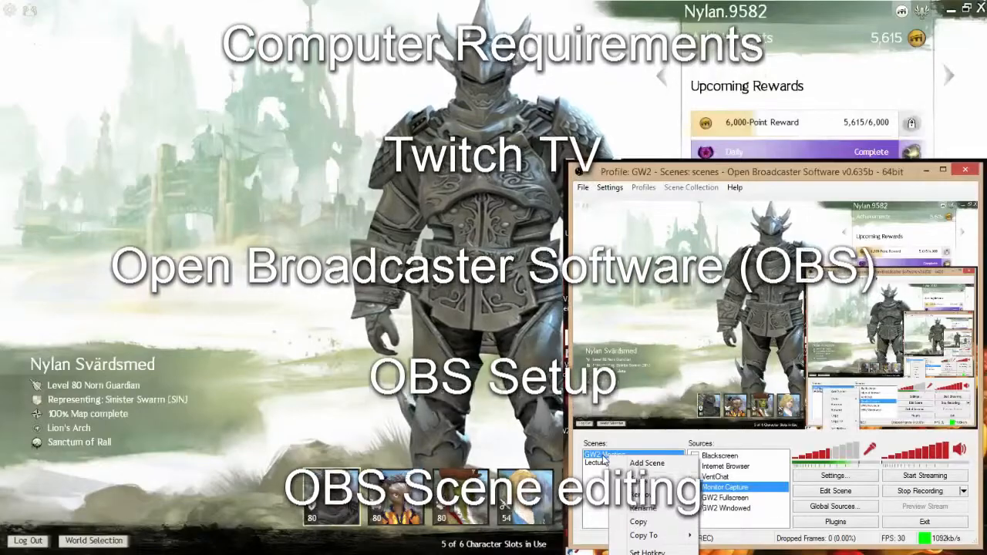
pyautogui.click(634, 509)
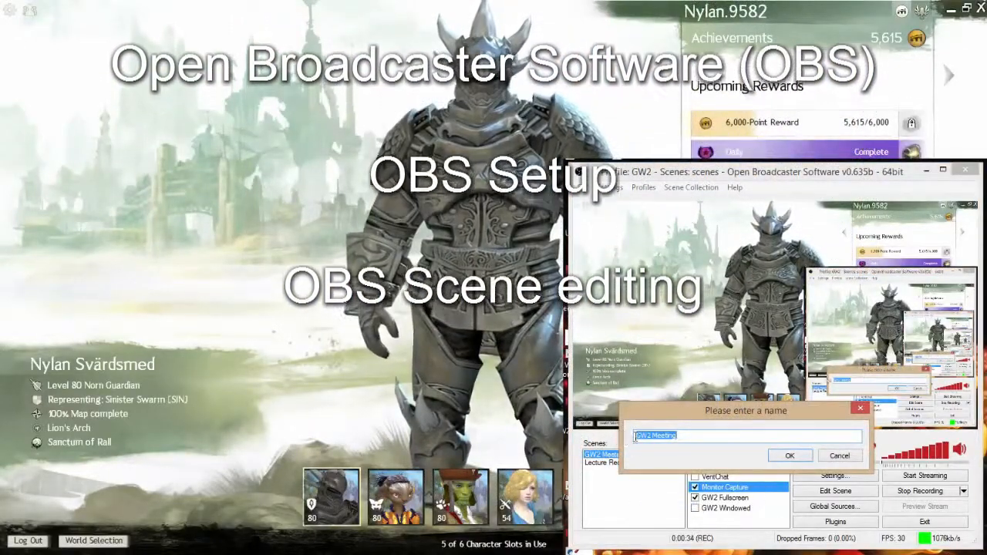
pyautogui.click(788, 456)
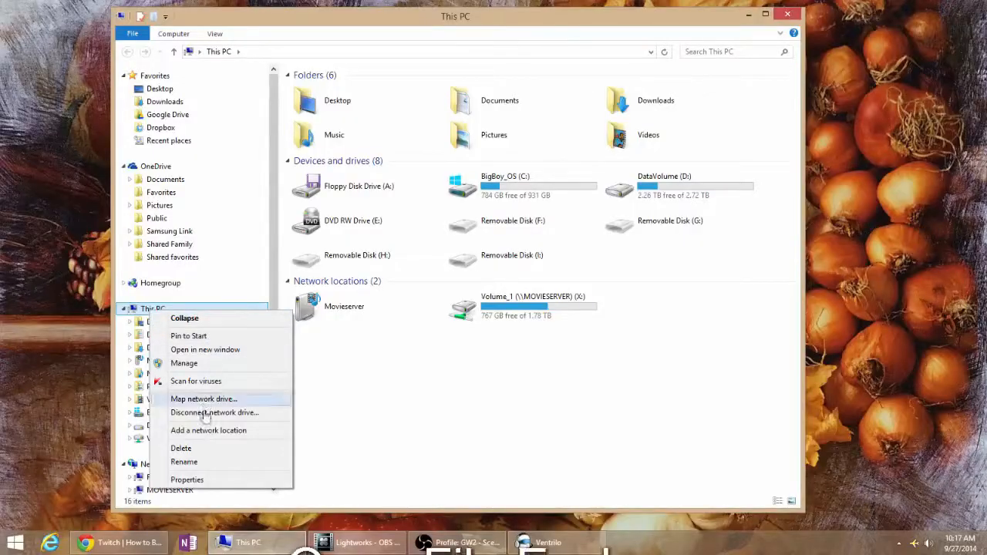
# Open the system properties of This PC in File Explorer to check the computer's specifications
pyautogui.click(205, 479)
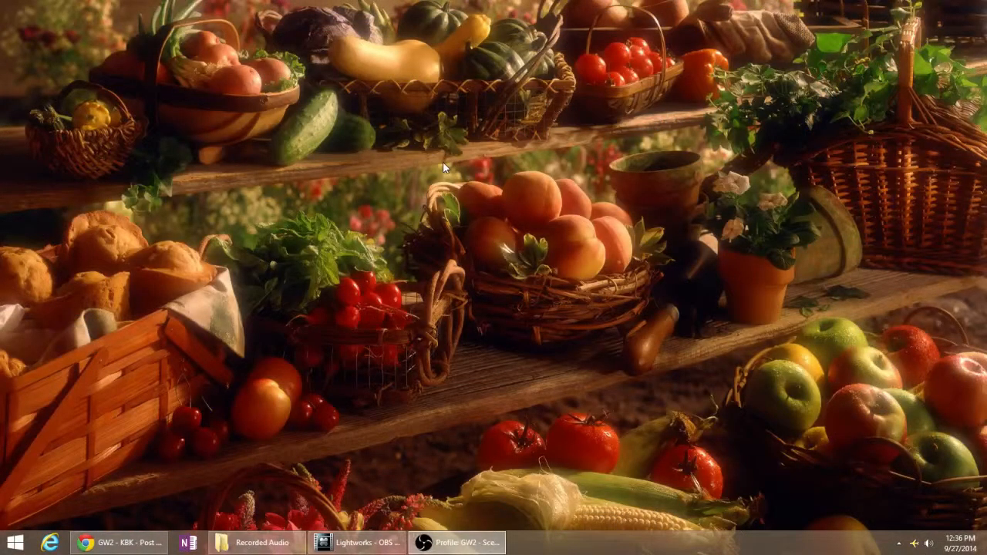
# Open the desktop's screen resolution settings, identify the displays and examine the available resolutions for displays 1 and 2
pyautogui.rightClick(442, 161)
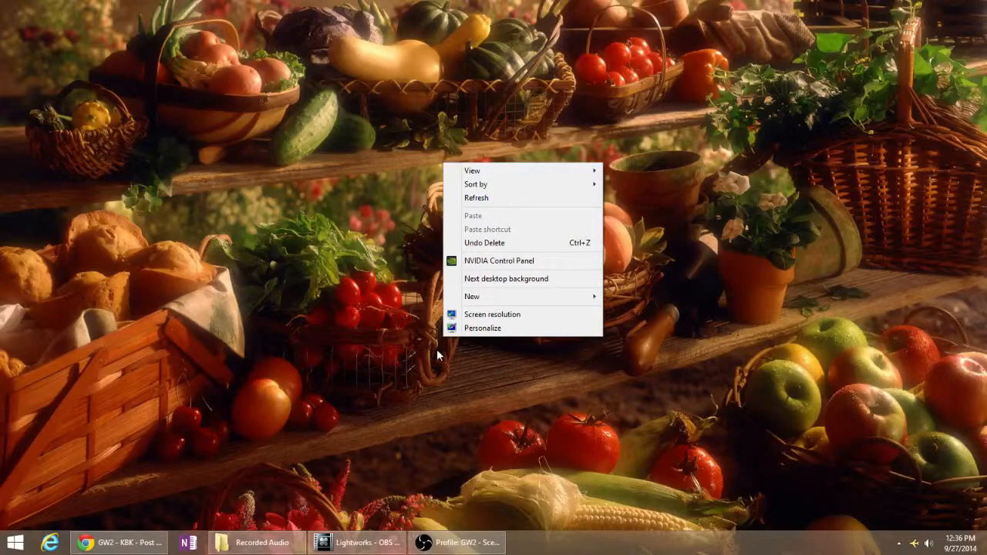
pyautogui.click(515, 315)
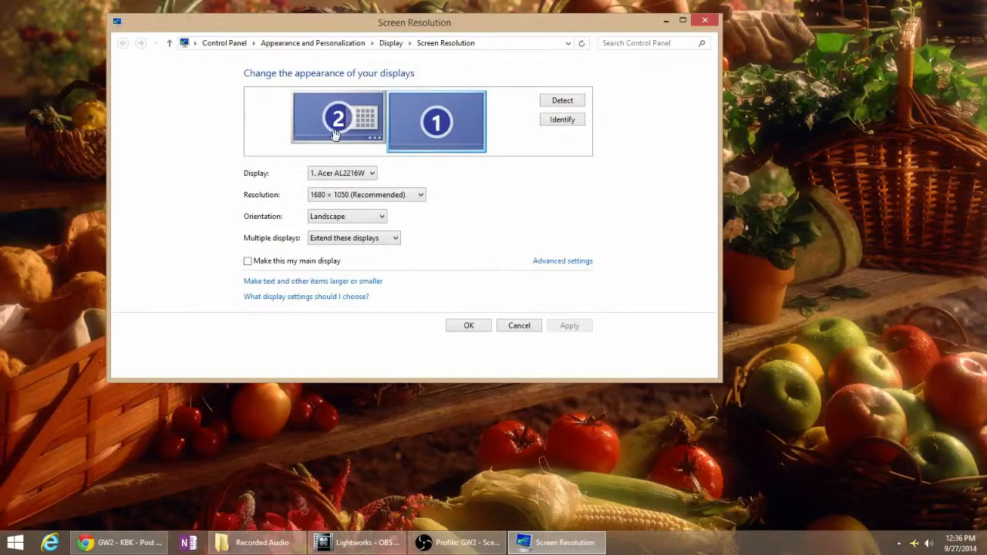
pyautogui.click(562, 119)
pyautogui.click(422, 197)
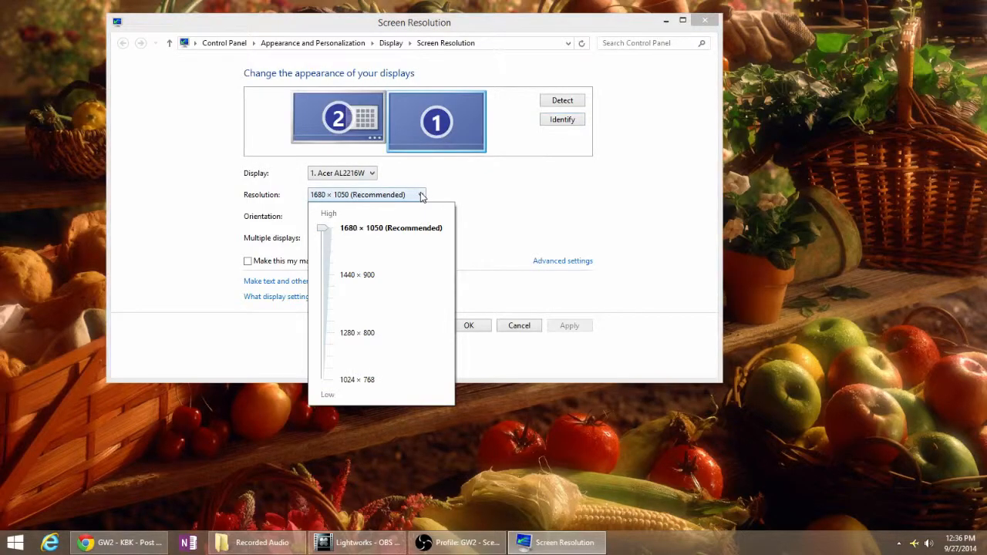
pyautogui.click(422, 197)
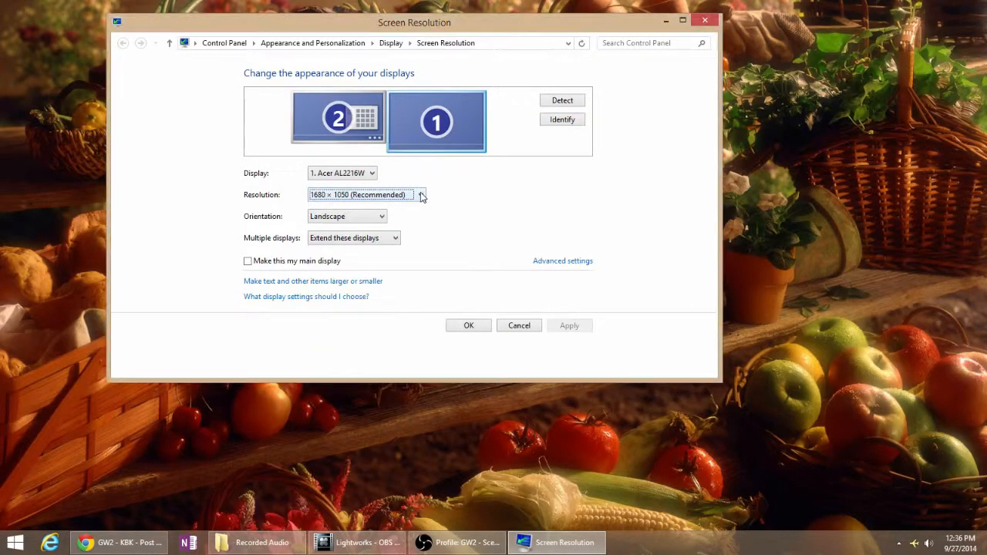
pyautogui.click(341, 133)
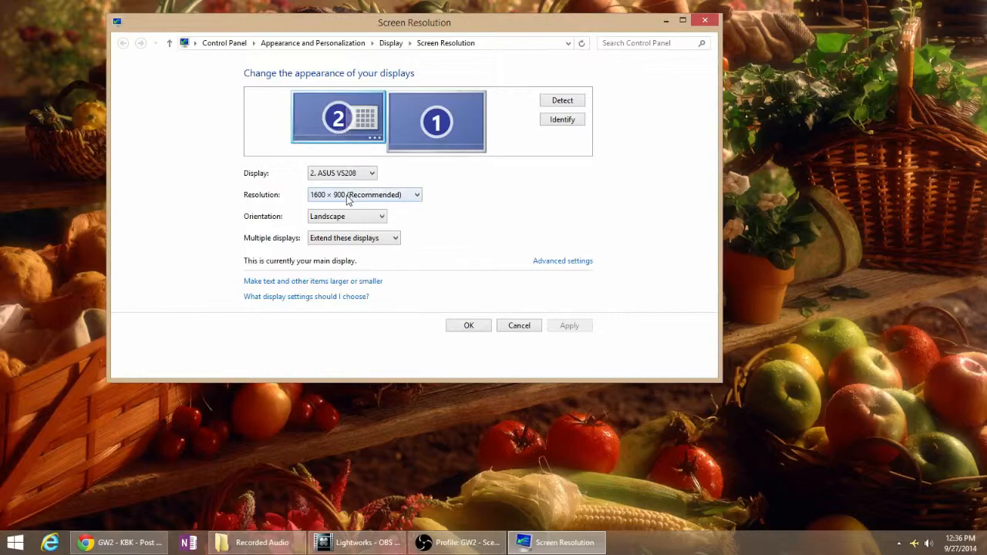
pyautogui.click(420, 199)
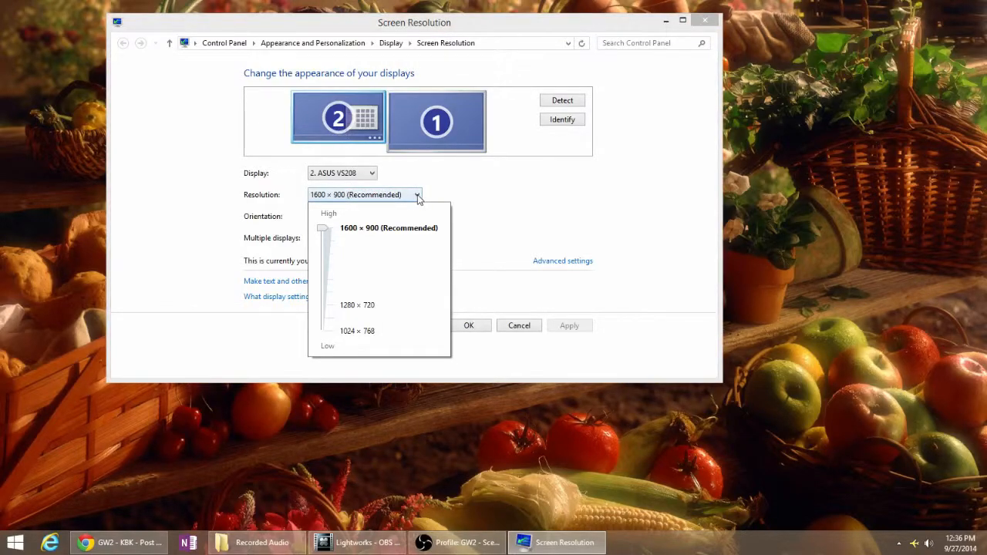
pyautogui.click(418, 199)
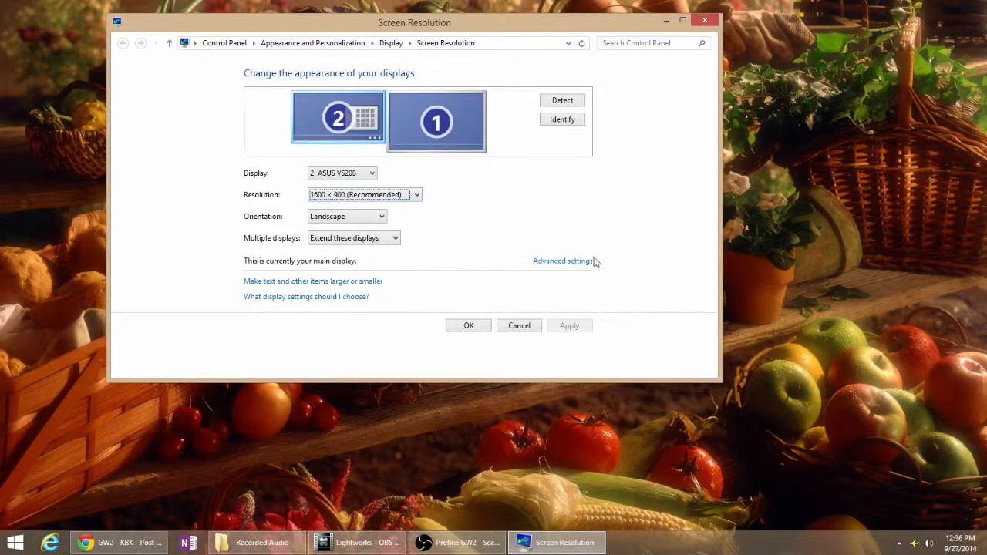
# Examine the graphics adapter's details in display 2's advanced settings, and close them without changes
pyautogui.click(562, 260)
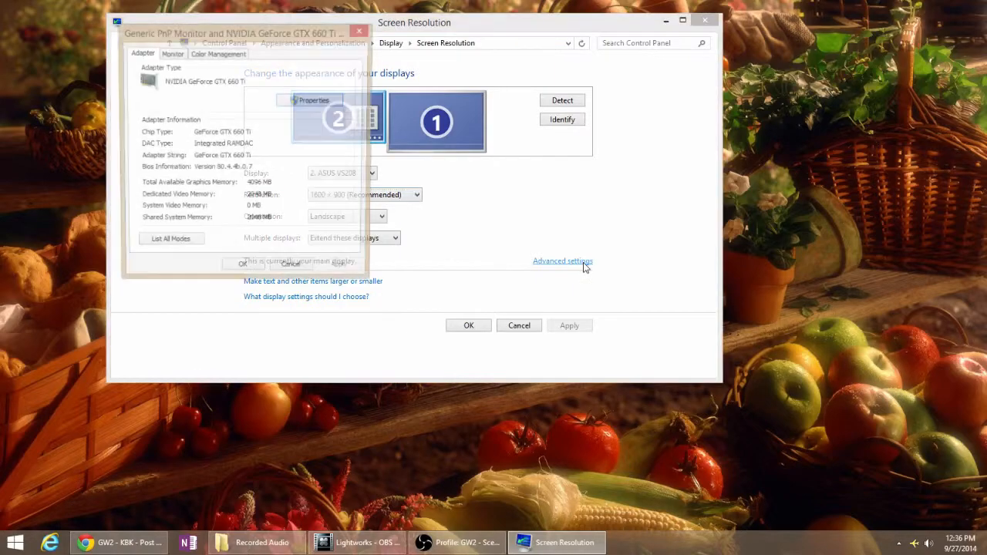
pyautogui.moveTo(315, 40); pyautogui.dragTo(508, 91)
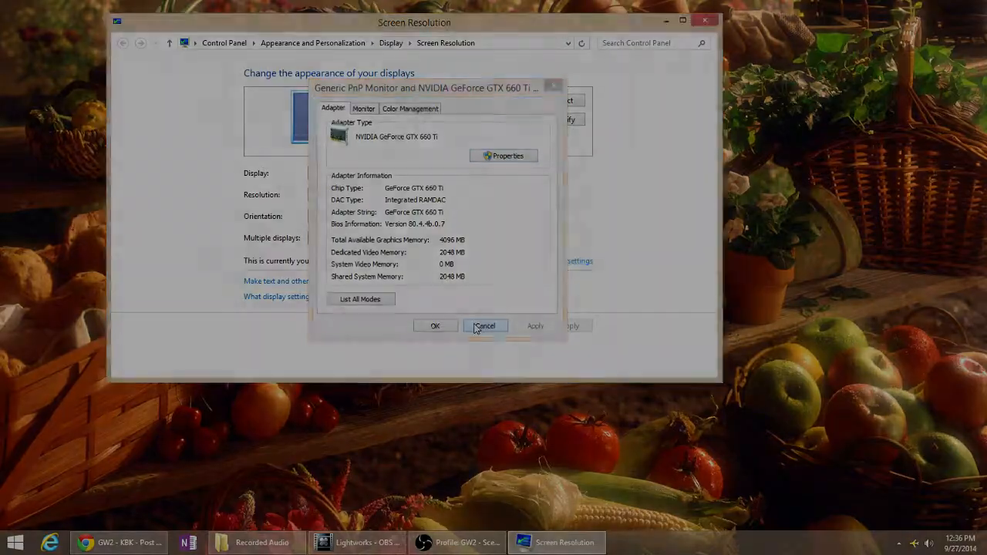
pyautogui.click(475, 327)
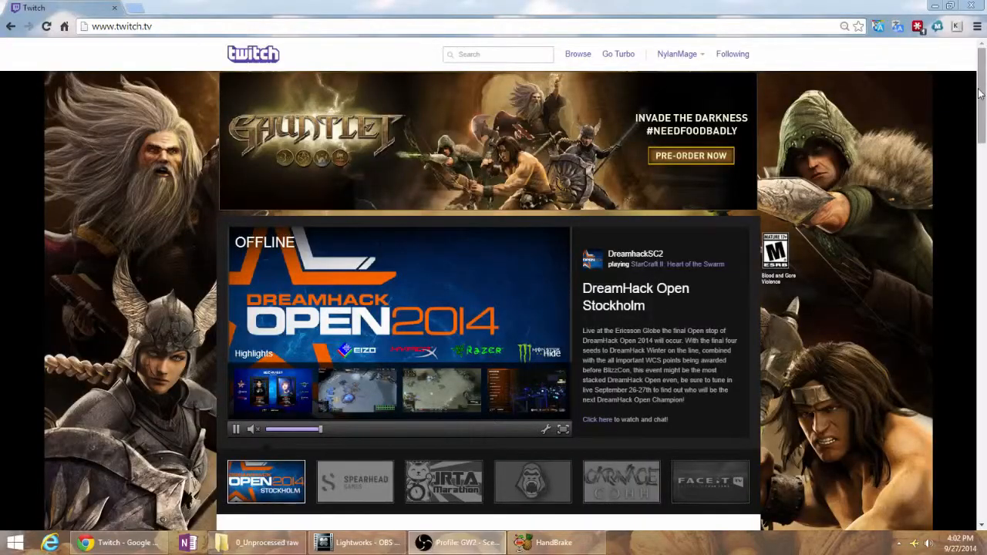
# Look through the Twitch home page and the list of commonly used tools on its broadcast page
pyautogui.moveTo(979, 93); pyautogui.dragTo(979, 472)
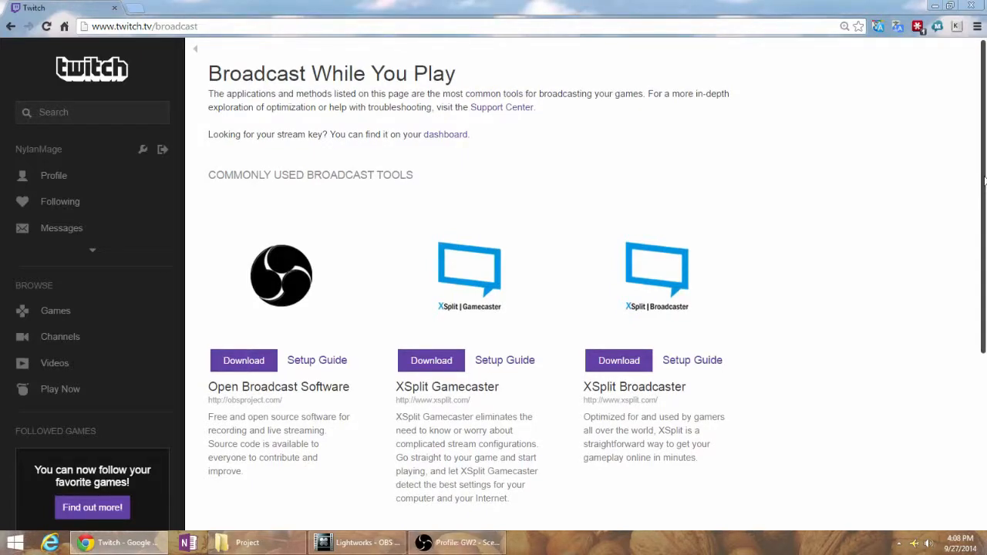
pyautogui.moveTo(984, 180); pyautogui.dragTo(979, 375)
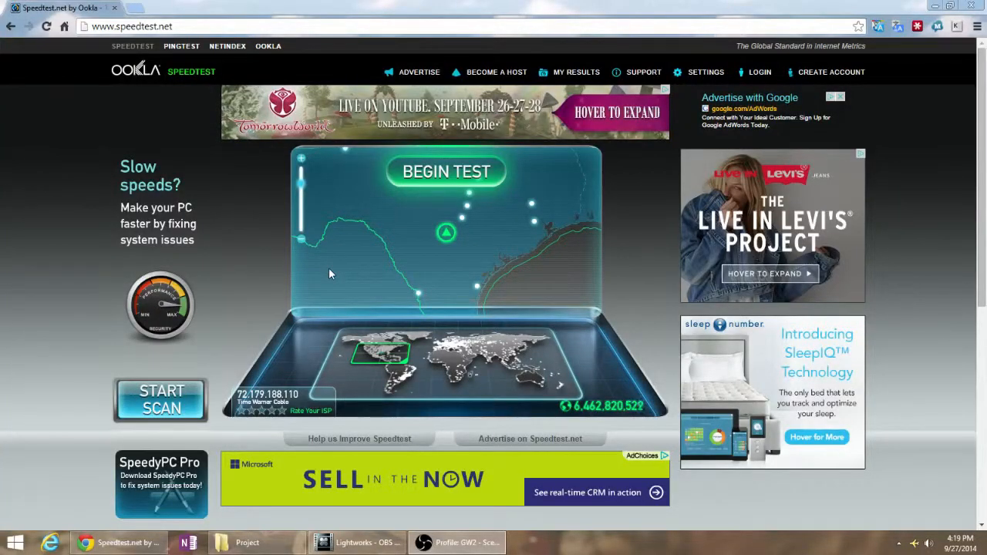
# Use the suggested server on the Speedtest.net map for a connection speed test
pyautogui.click(445, 235)
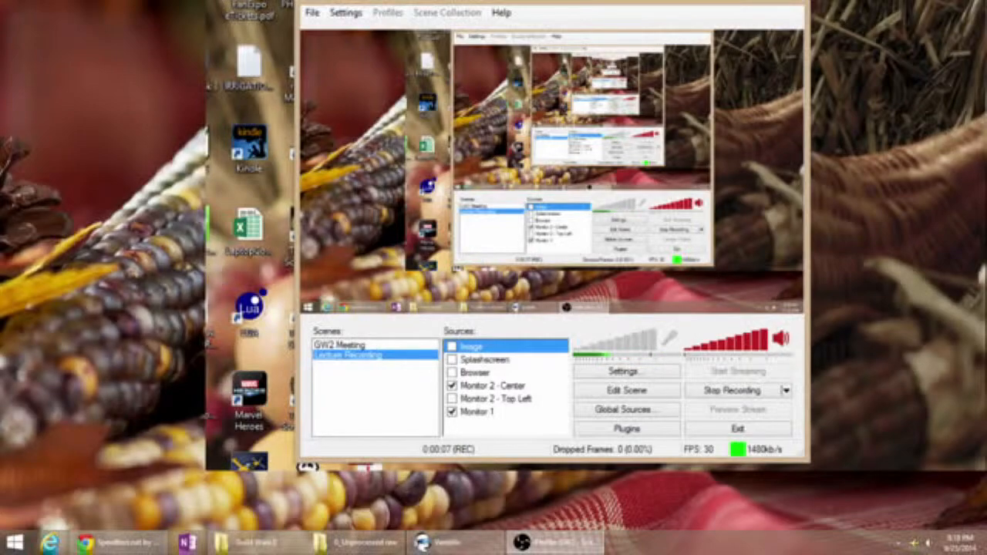
pyautogui.moveTo(421, 3); pyautogui.dragTo(392, 9)
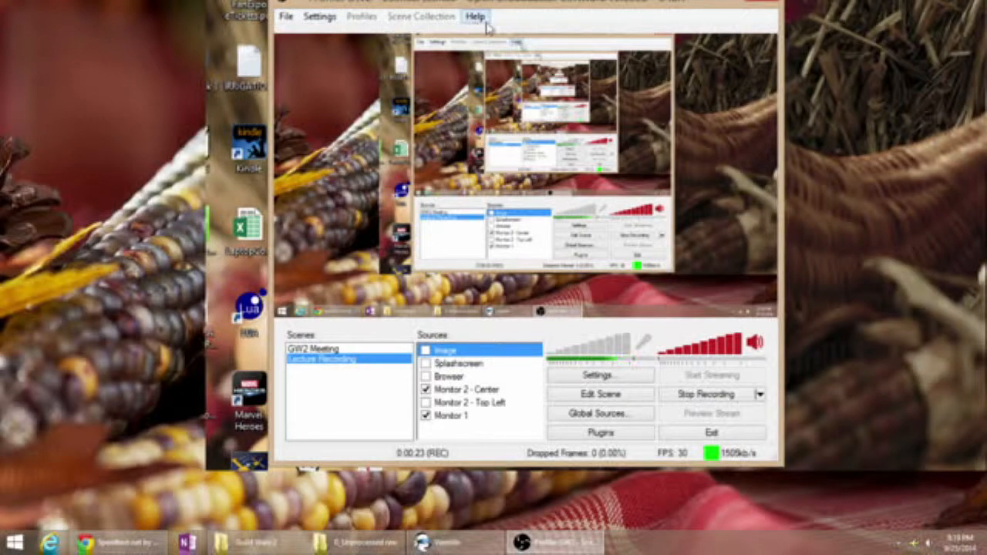
pyautogui.click(287, 17)
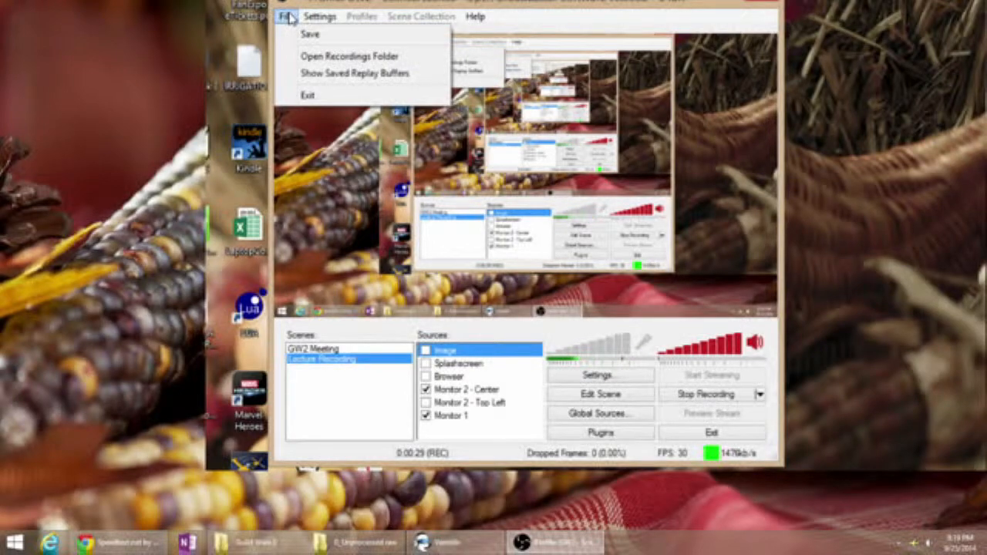
pyautogui.moveTo(320, 16)
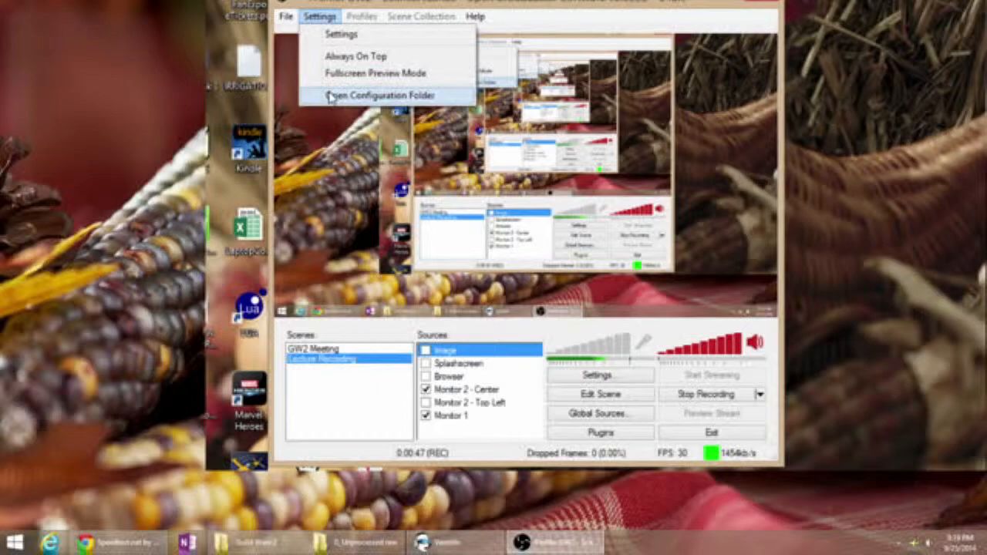
pyautogui.moveTo(477, 19)
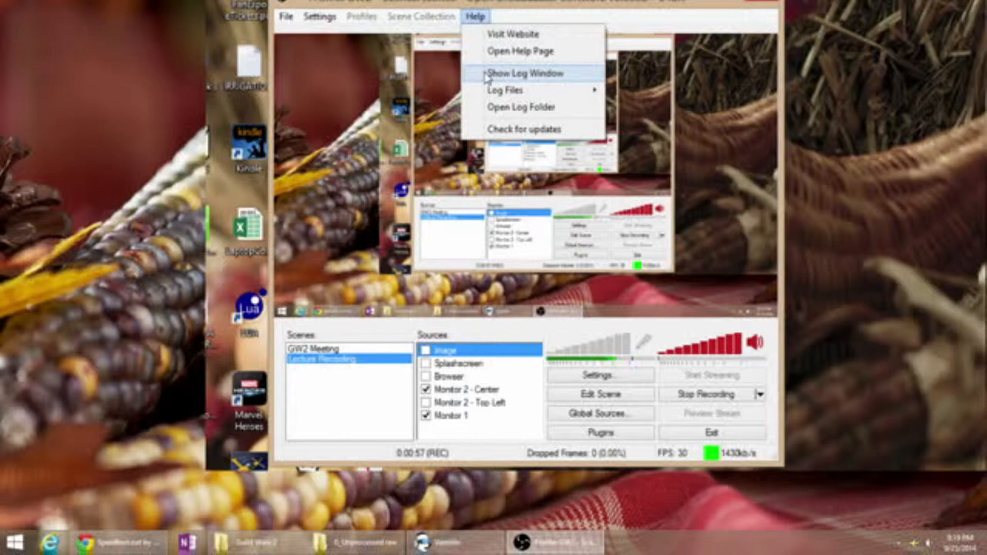
pyautogui.moveTo(486, 91)
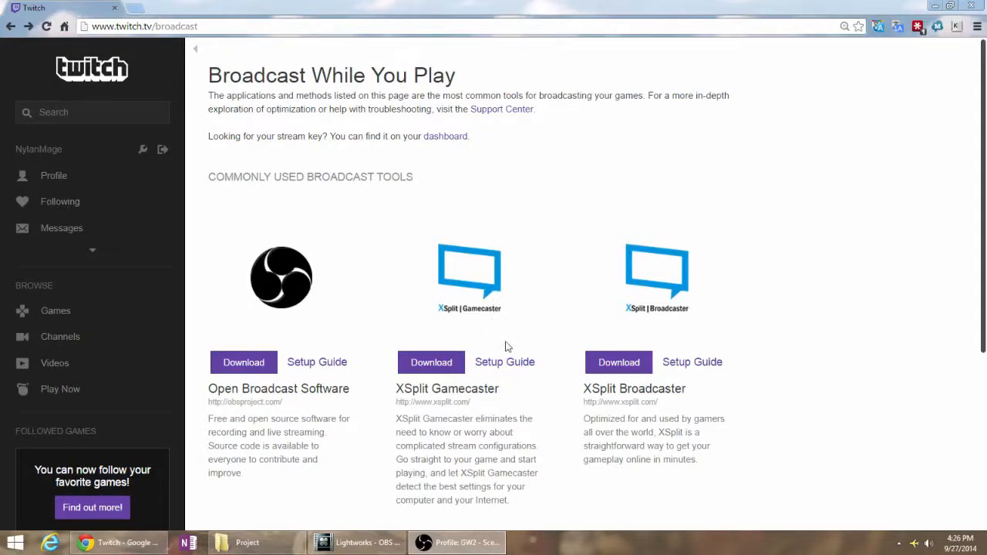
# Open the setup guide for Open Broadcast Software from Twitch's broadcast page and look through it
pyautogui.click(316, 369)
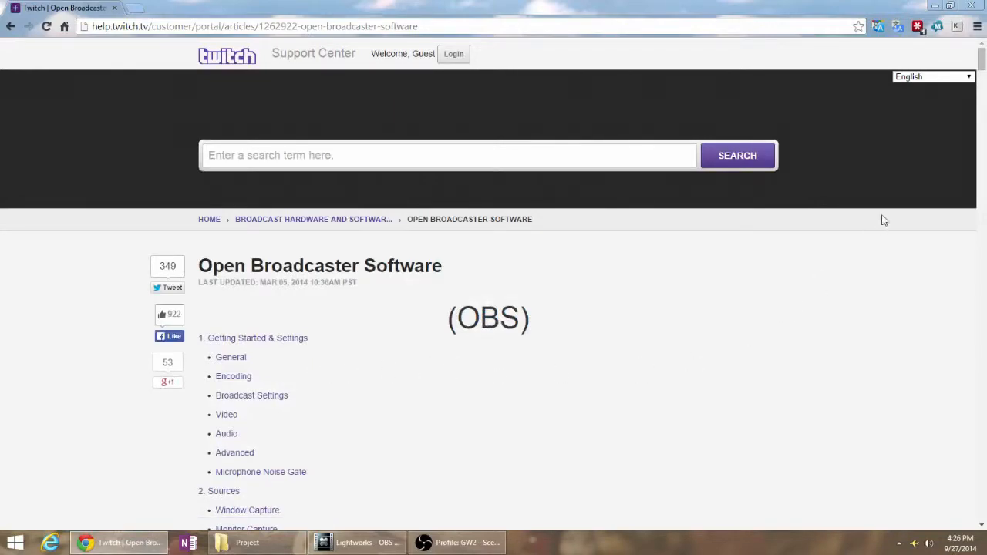
pyautogui.moveTo(980, 65); pyautogui.dragTo(979, 73)
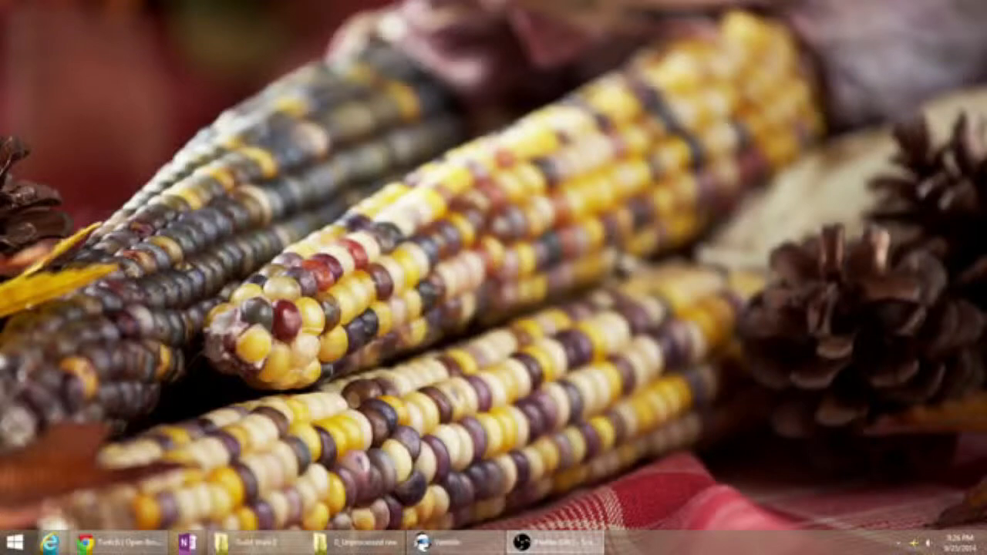
# Bring the OBS Settings window onto the main display and show its Encoding settings
pyautogui.moveTo(986, 85); pyautogui.dragTo(529, 34)
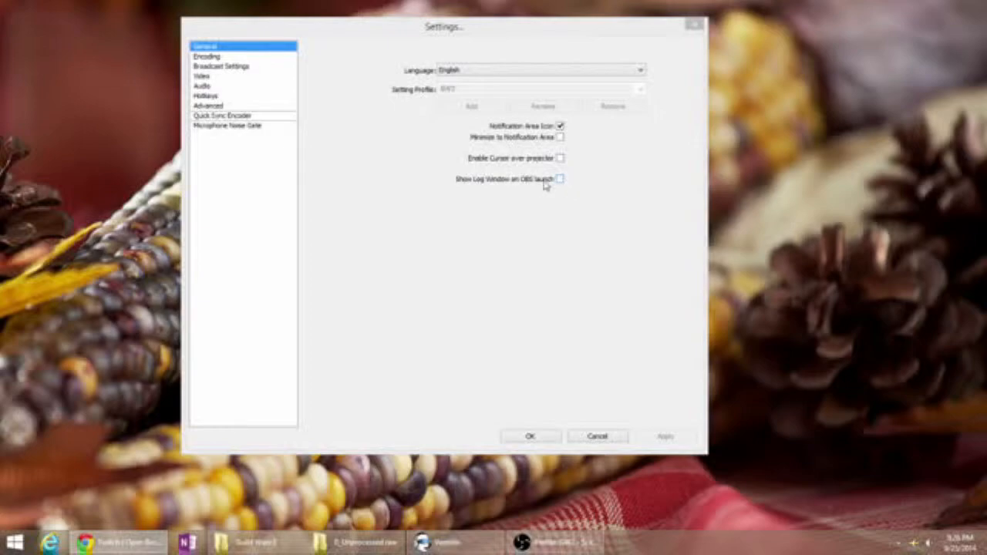
pyautogui.click(219, 57)
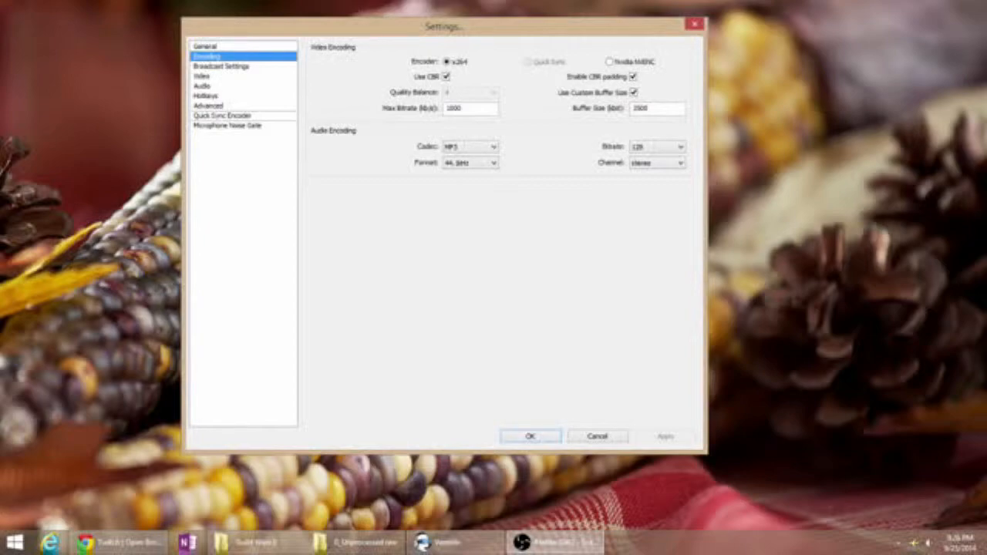
# Switch to Twitch in Chrome, reveal the channel's stream key from the dashboard and select the key text
pyautogui.click(143, 543)
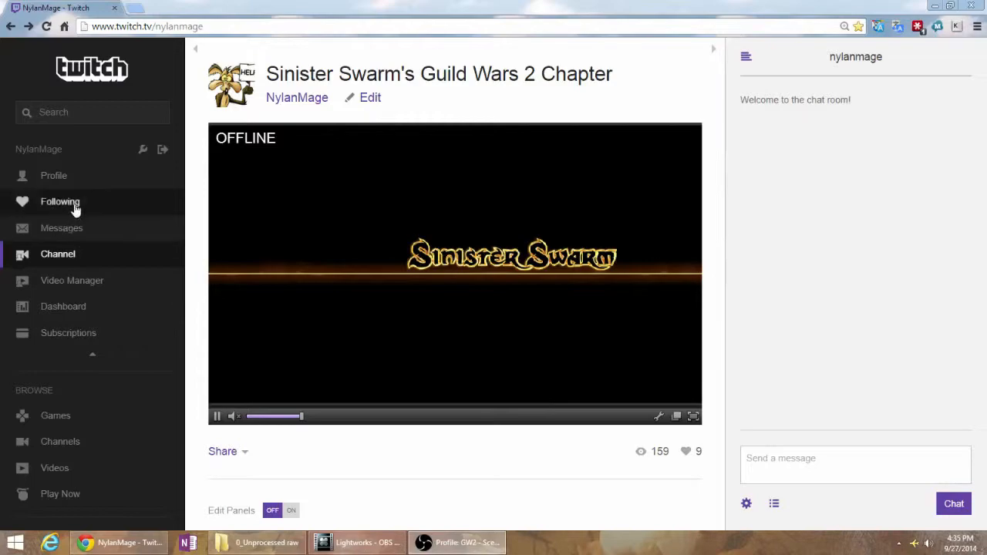
pyautogui.click(72, 307)
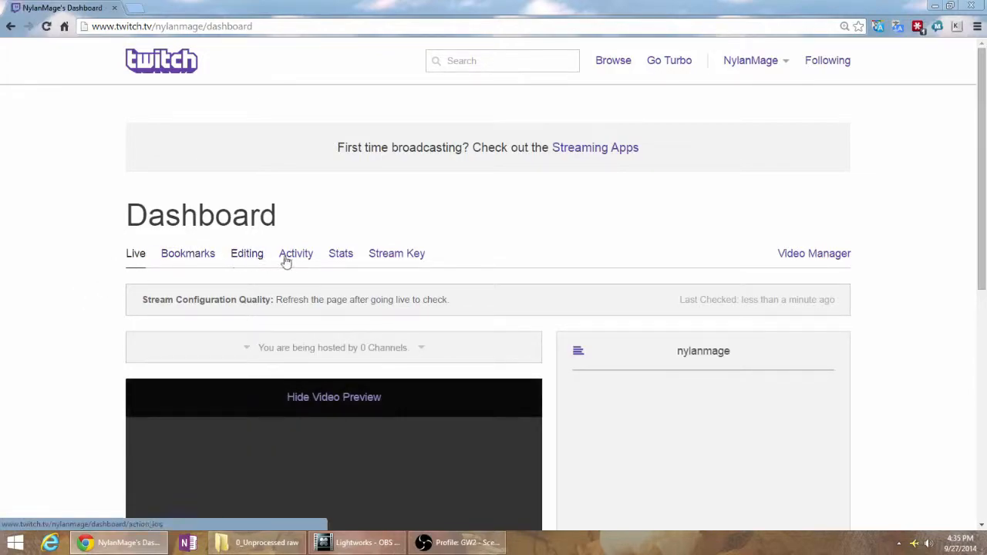
pyautogui.click(412, 259)
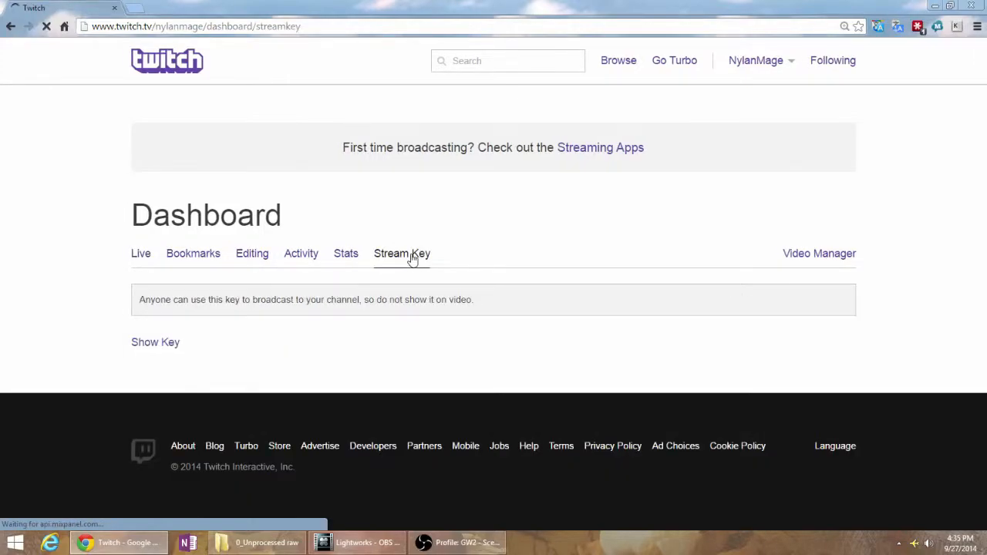
pyautogui.moveTo(475, 300); pyautogui.dragTo(137, 311)
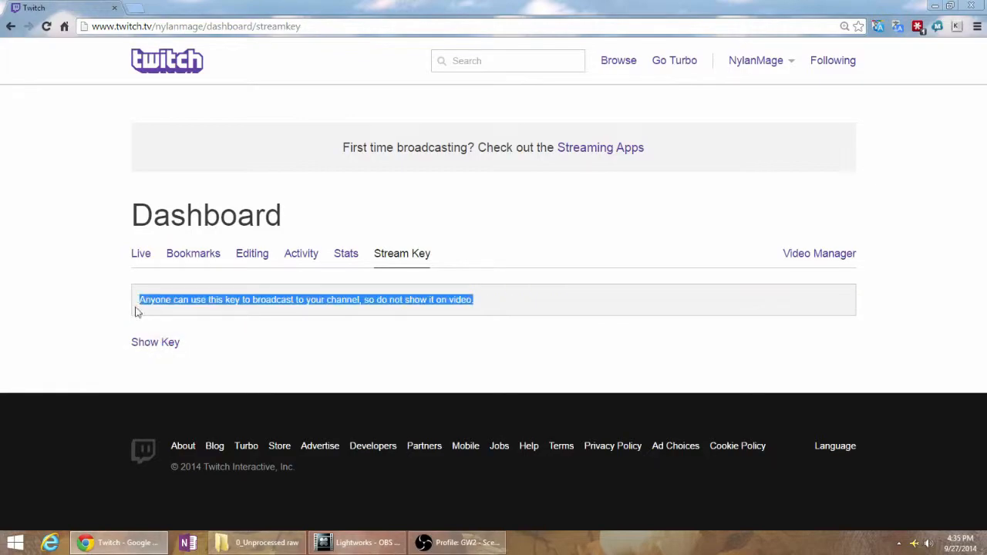
pyautogui.click(171, 344)
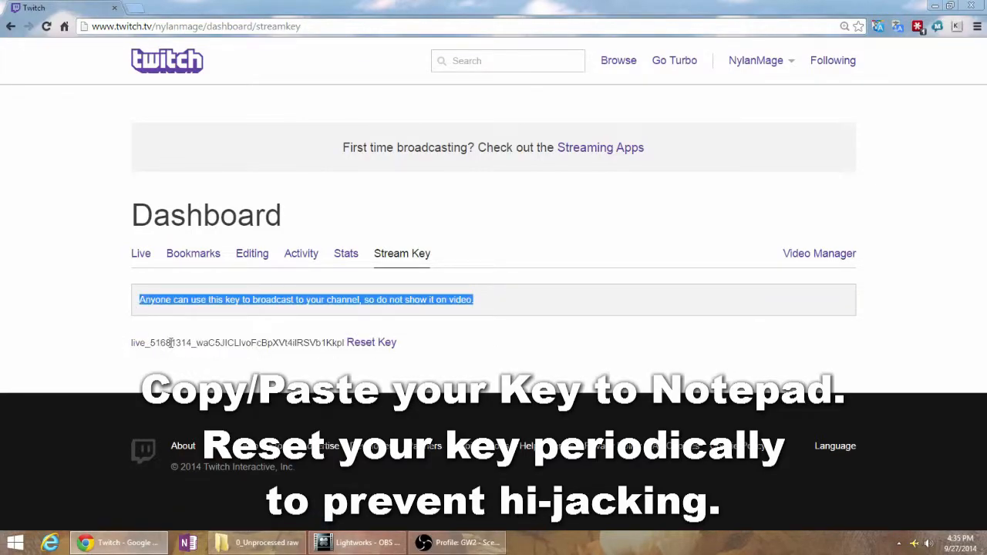
pyautogui.moveTo(126, 345); pyautogui.dragTo(345, 342)
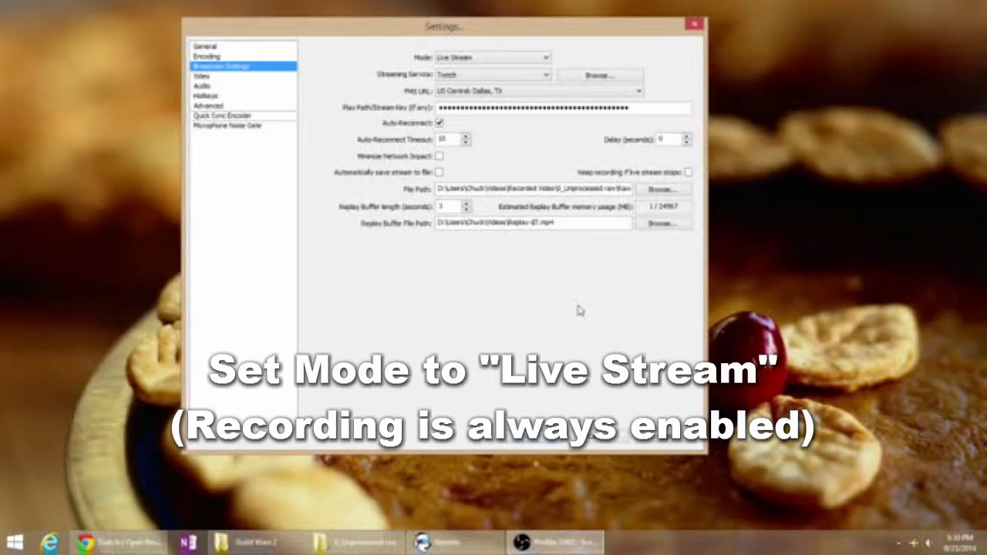
# Review the Mode choices and the FMS URL server list in the OBS Broadcast Settings
pyautogui.click(548, 58)
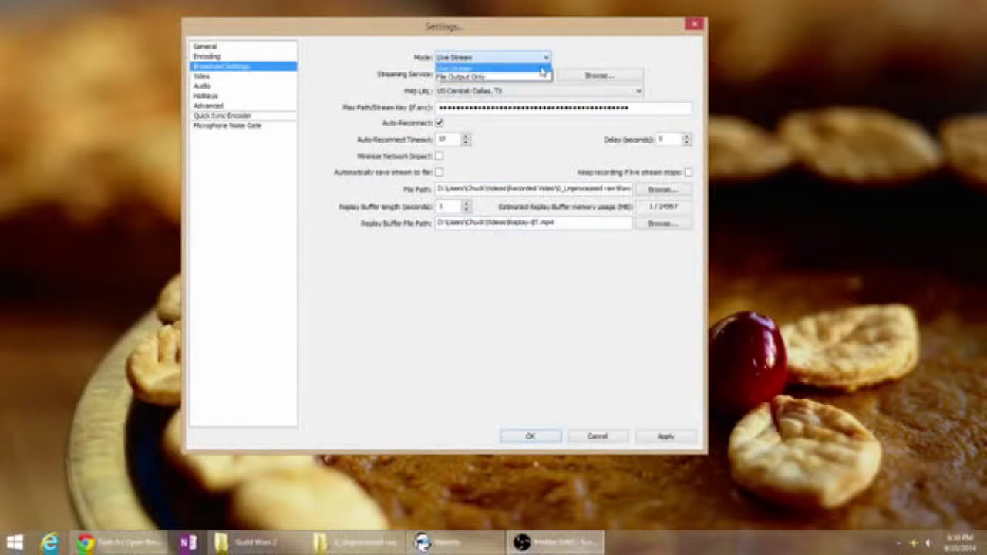
pyautogui.click(517, 299)
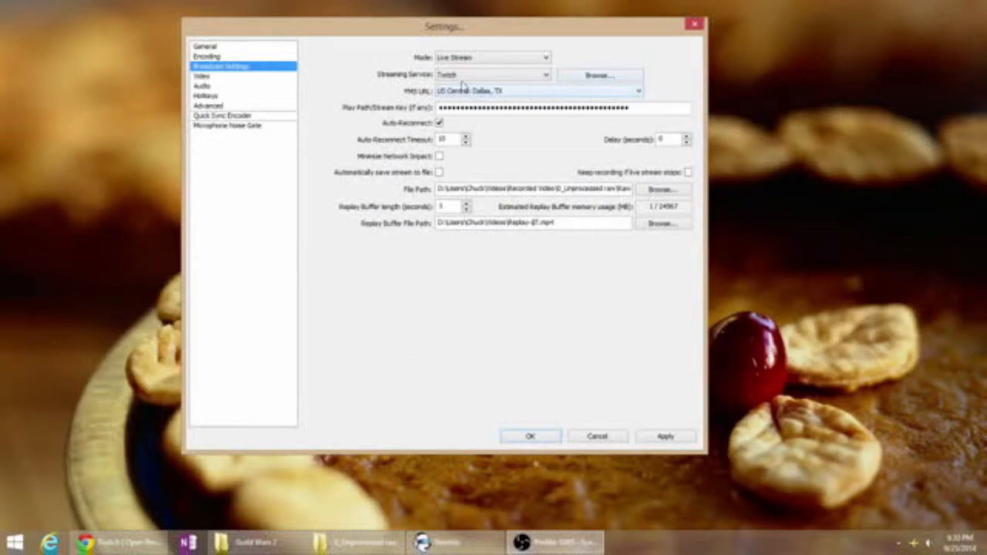
pyautogui.click(638, 92)
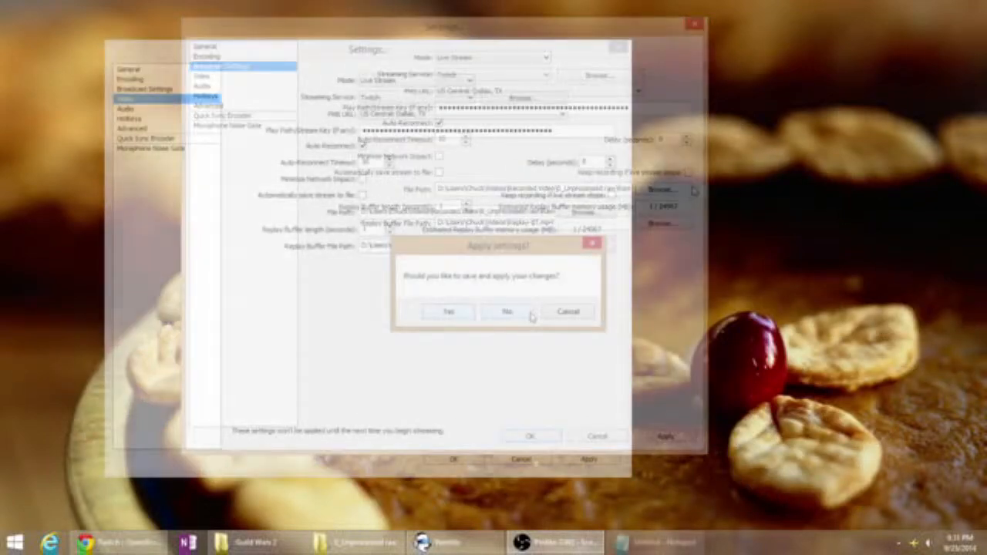
# Save and apply the changed broadcast settings, and review the video adapter and Filter choices in the Video settings
pyautogui.click(447, 310)
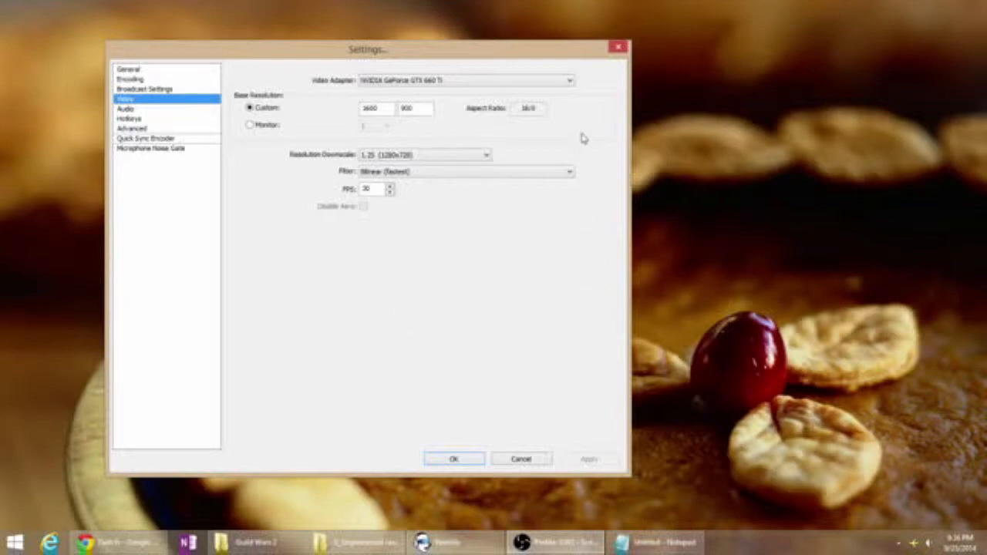
pyautogui.click(571, 82)
pyautogui.click(569, 81)
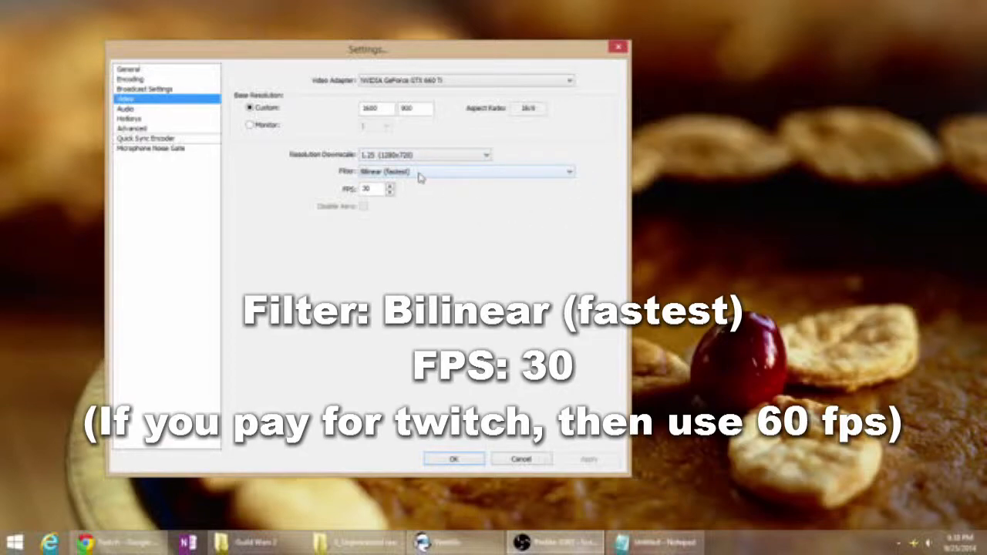
pyautogui.click(567, 174)
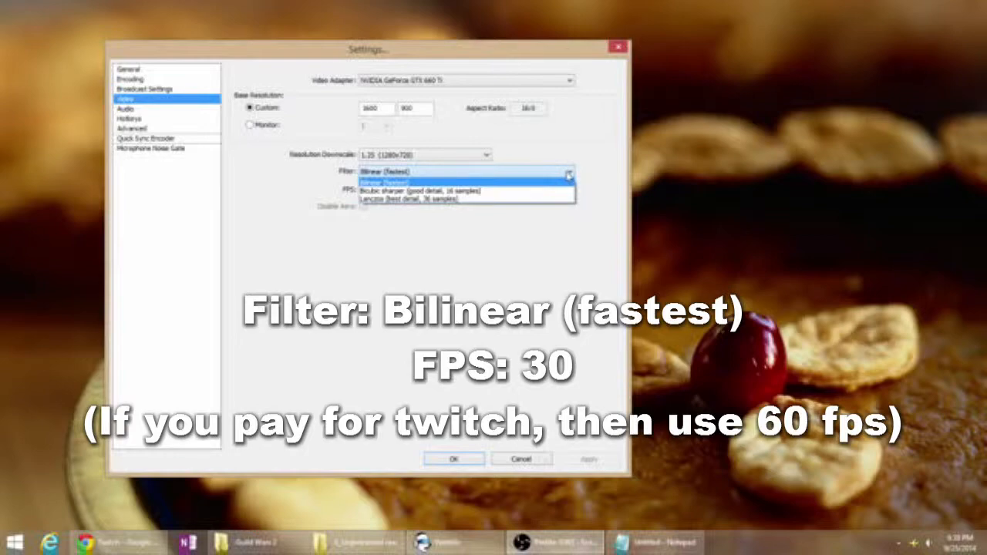
pyautogui.click(568, 175)
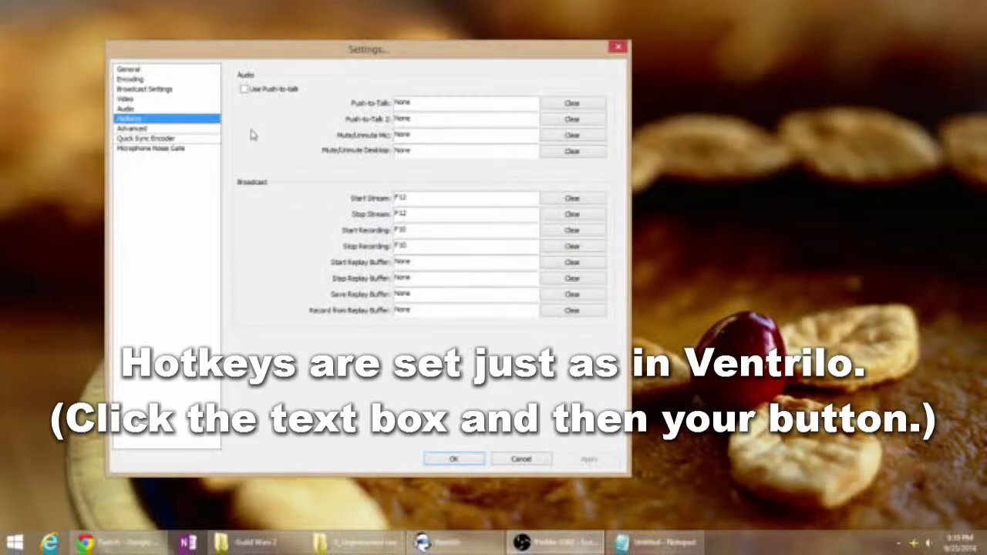
# Enable Use Push-to-talk, select its Push-to-Talk hotkey field, and view the Quick Sync Encoder and Microphone Noise Gate settings
pyautogui.click(245, 90)
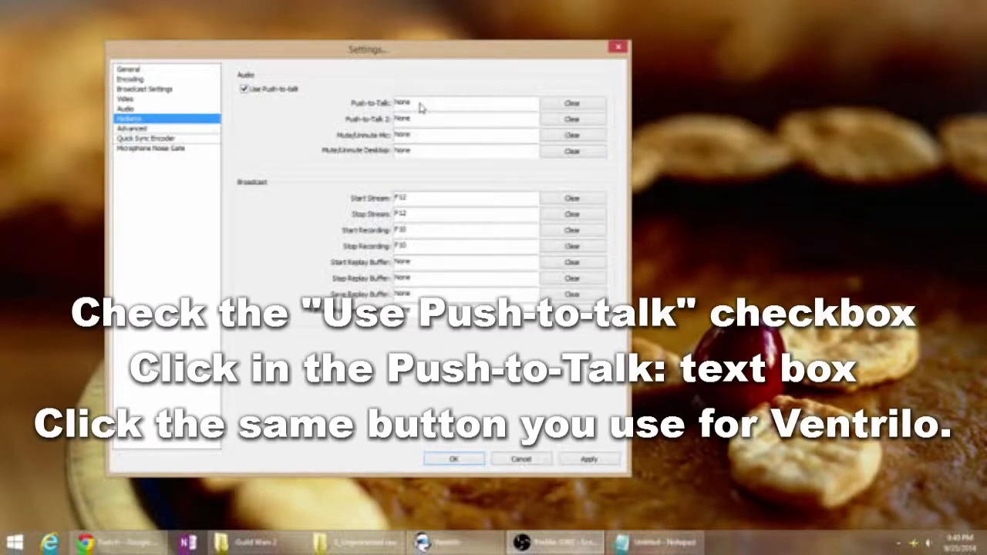
pyautogui.click(421, 108)
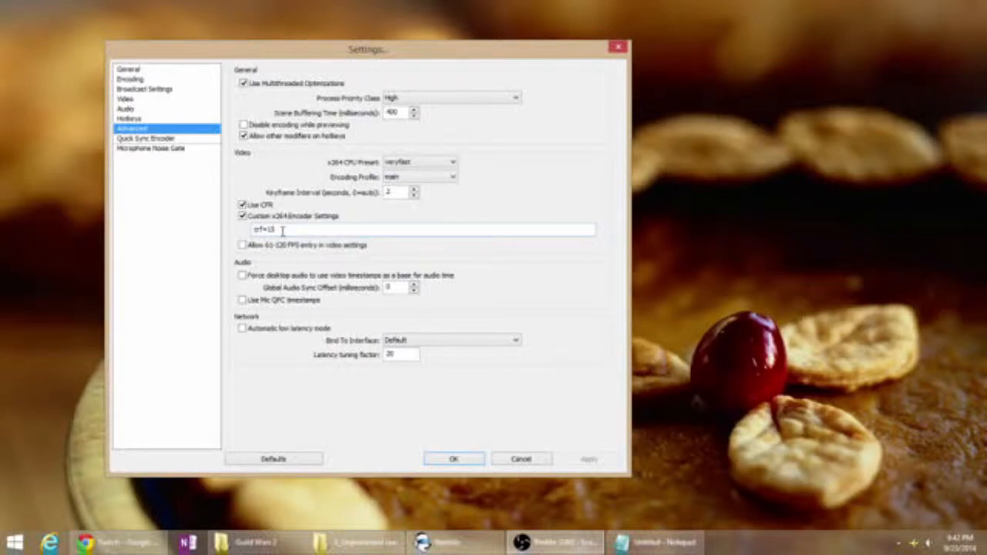
pyautogui.click(197, 138)
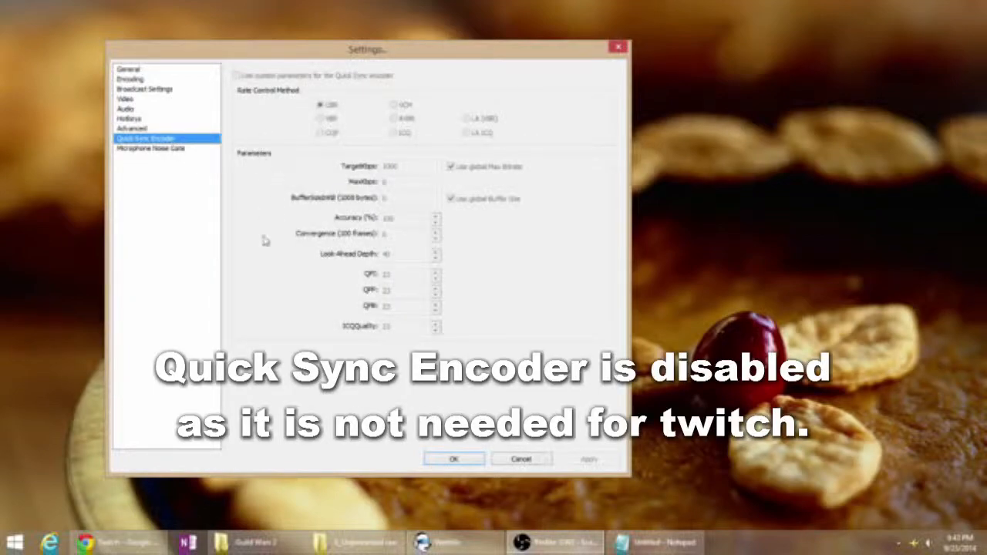
pyautogui.click(179, 148)
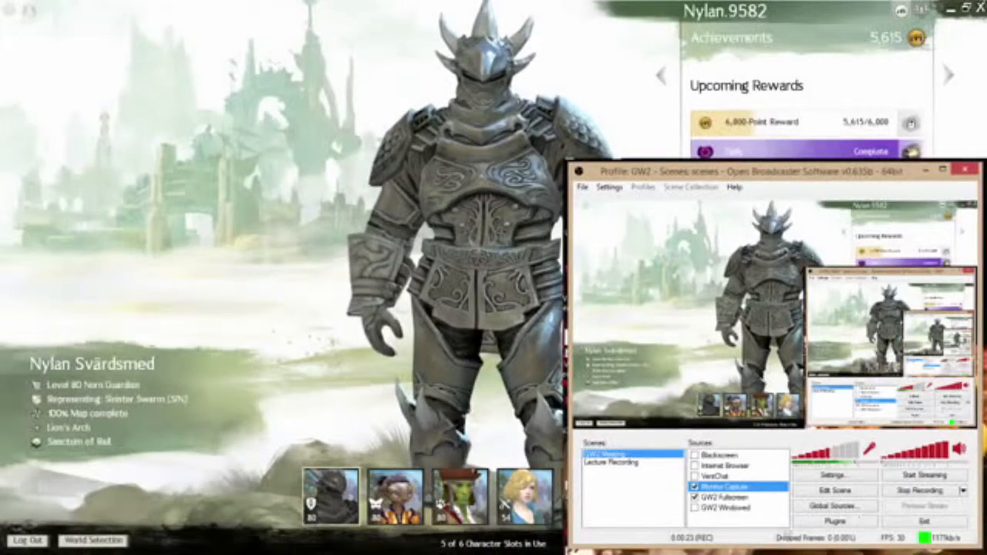
# Open the GW2 Meeting scene's name for renaming and accept the existing name
pyautogui.rightClick(609, 459)
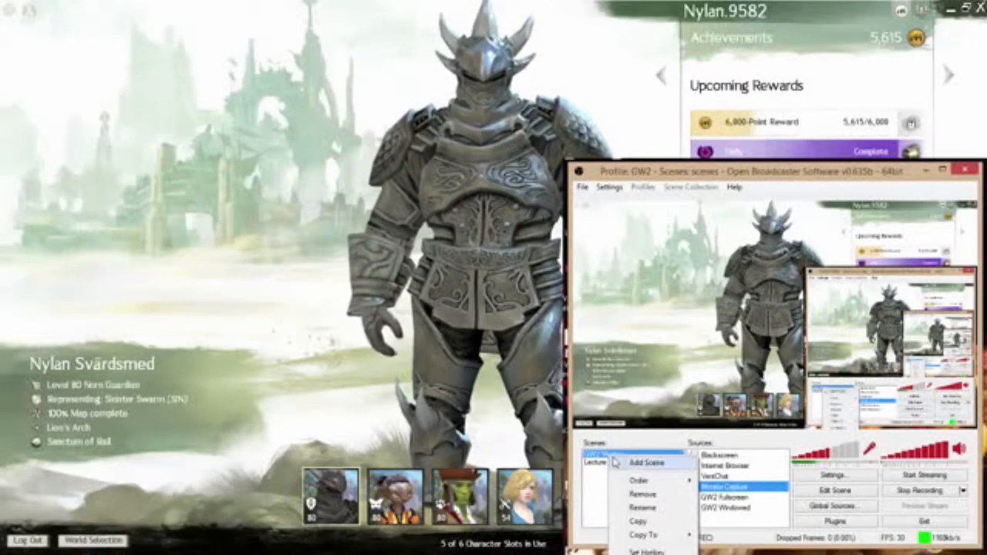
pyautogui.click(637, 507)
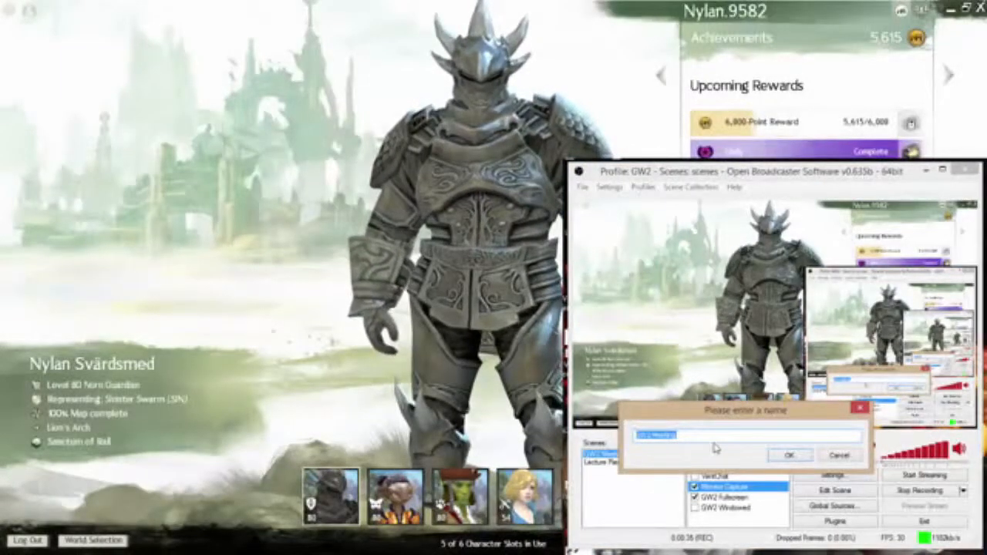
pyautogui.click(788, 457)
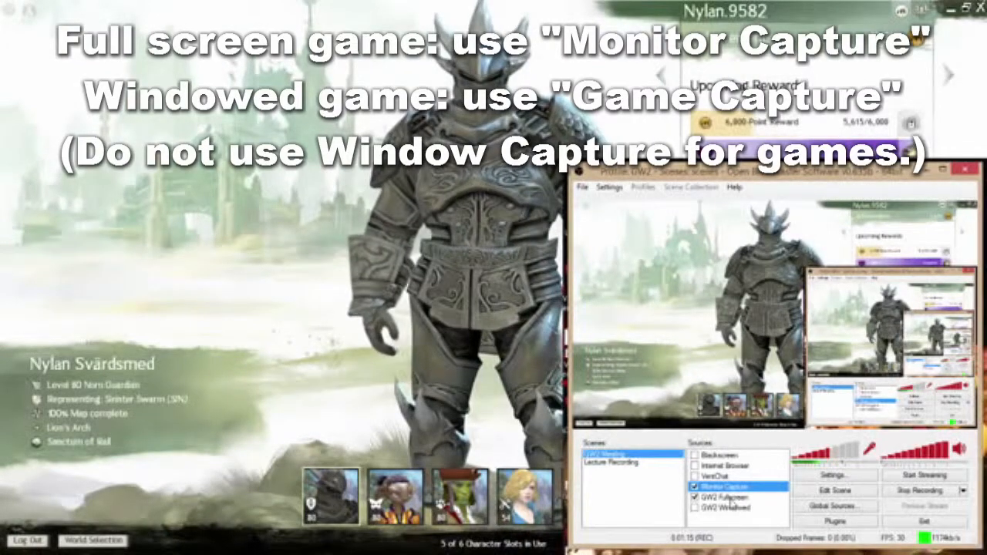
# Look through the source types available to add and confirm the GW2 Windowed source's Game Capture settings with Guild Wars 2 as application
pyautogui.click(731, 509)
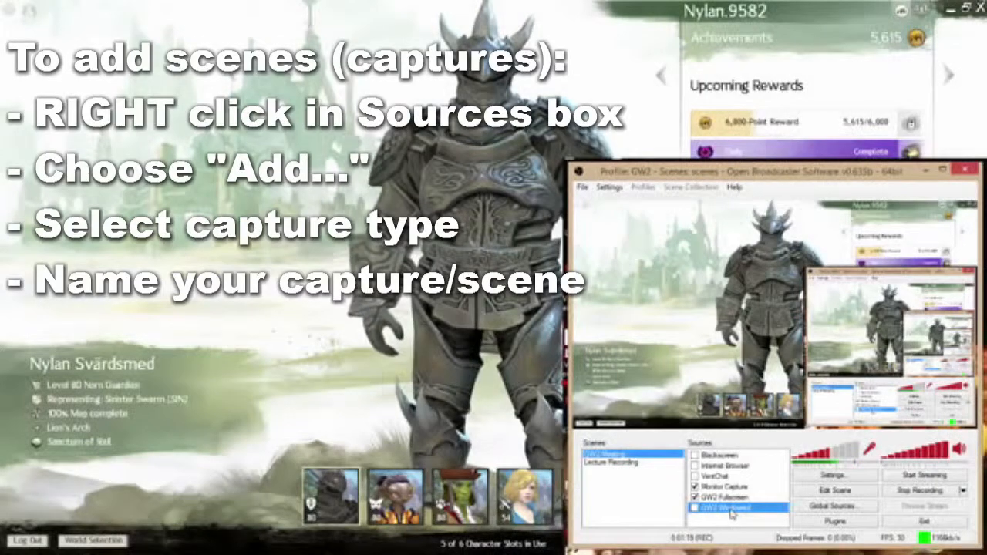
pyautogui.rightClick(731, 513)
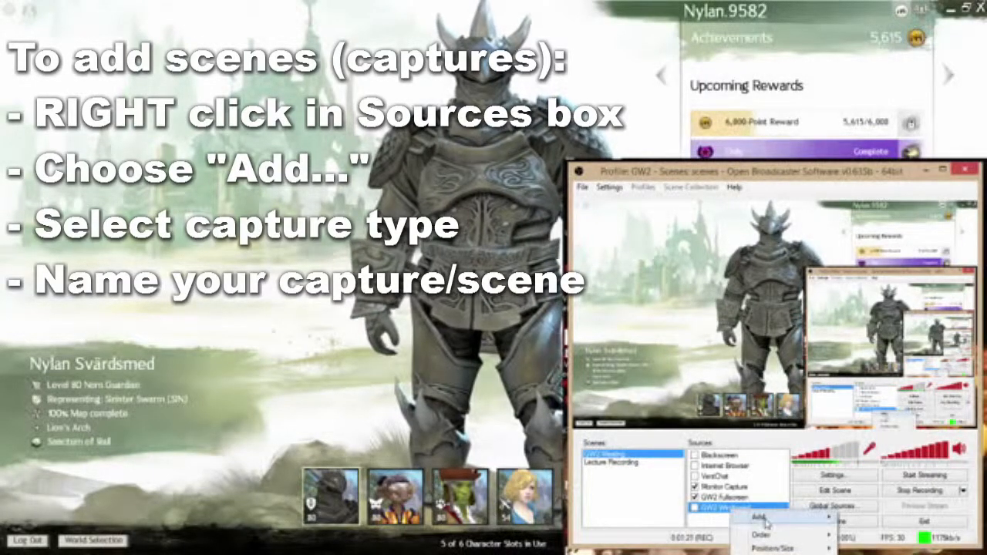
pyautogui.moveTo(782, 522)
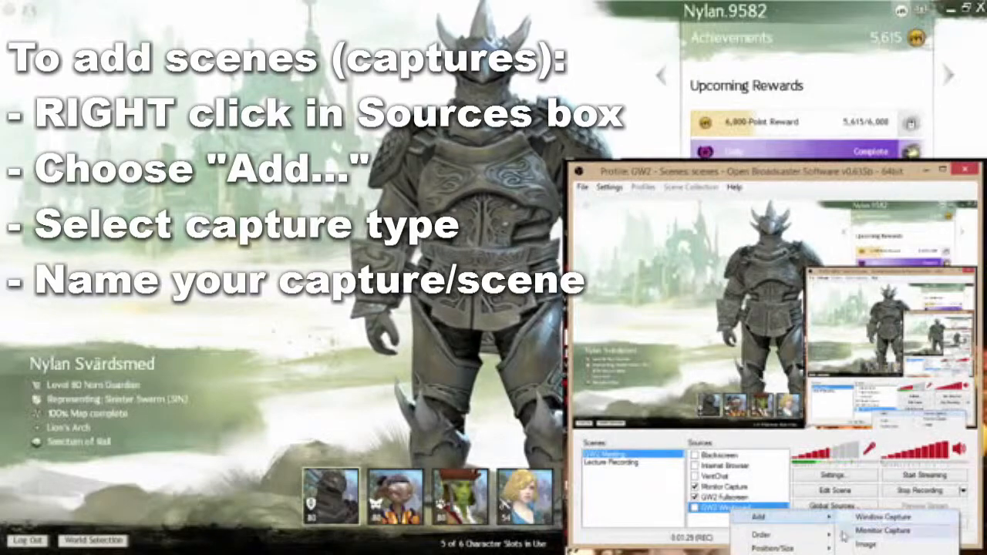
pyautogui.click(891, 519)
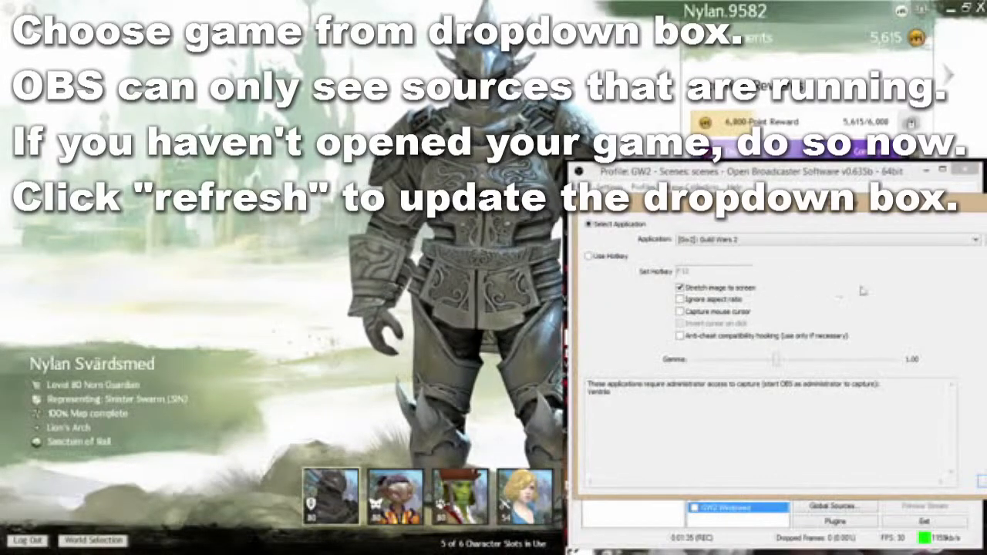
pyautogui.click(977, 241)
pyautogui.click(977, 241)
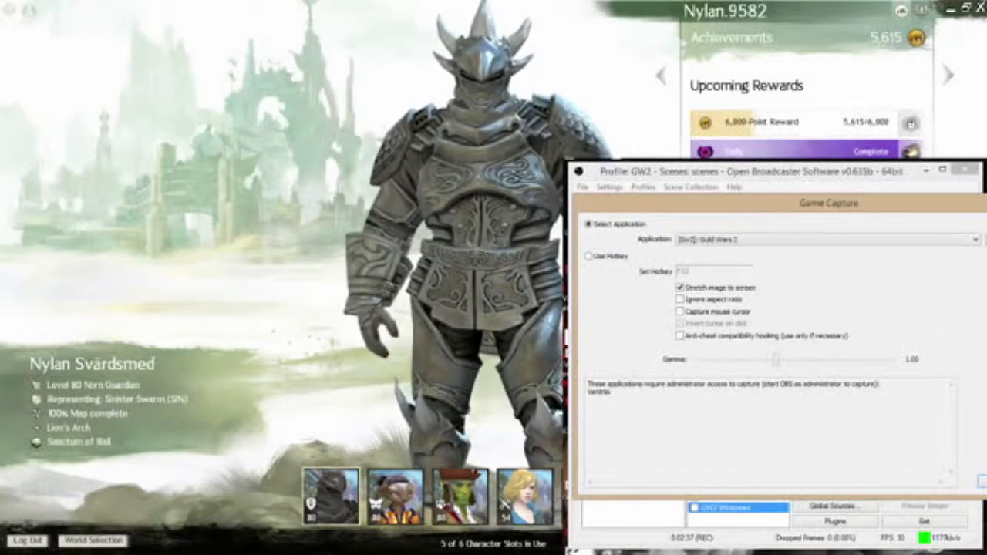
pyautogui.click(981, 480)
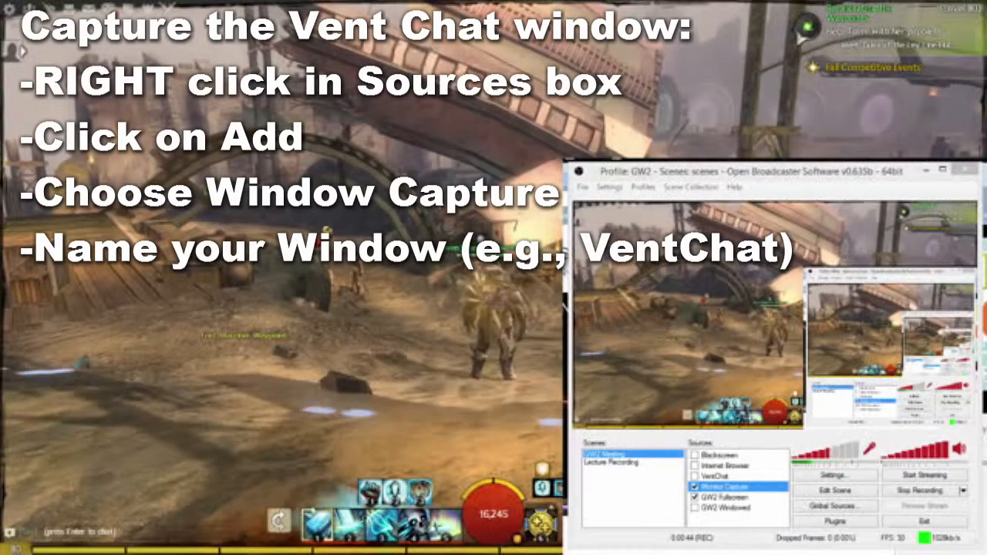
# Refresh the VentChat source's list of capturable windows, set its Window to Chat, and enable the source in the GW2 Meeting scene
pyautogui.click(694, 476)
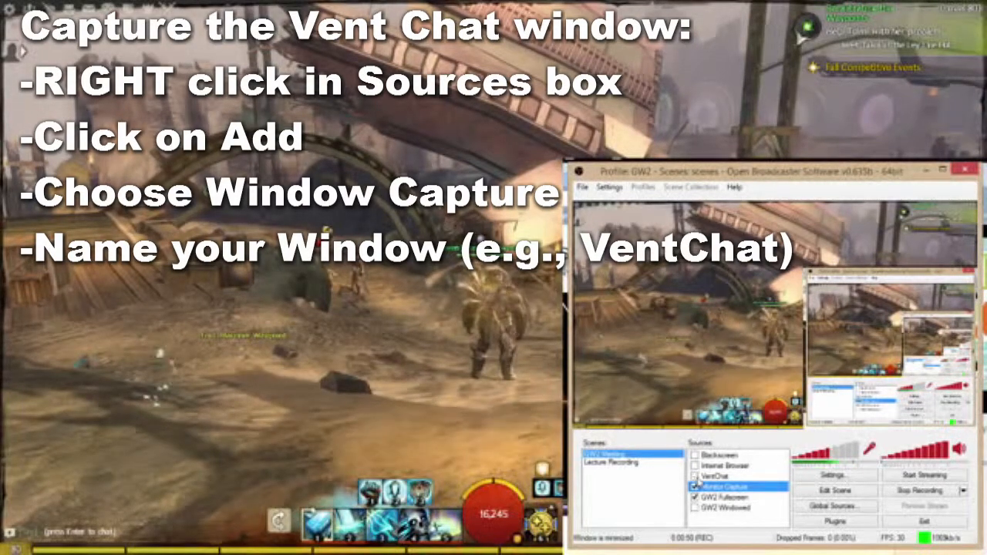
pyautogui.rightClick(706, 476)
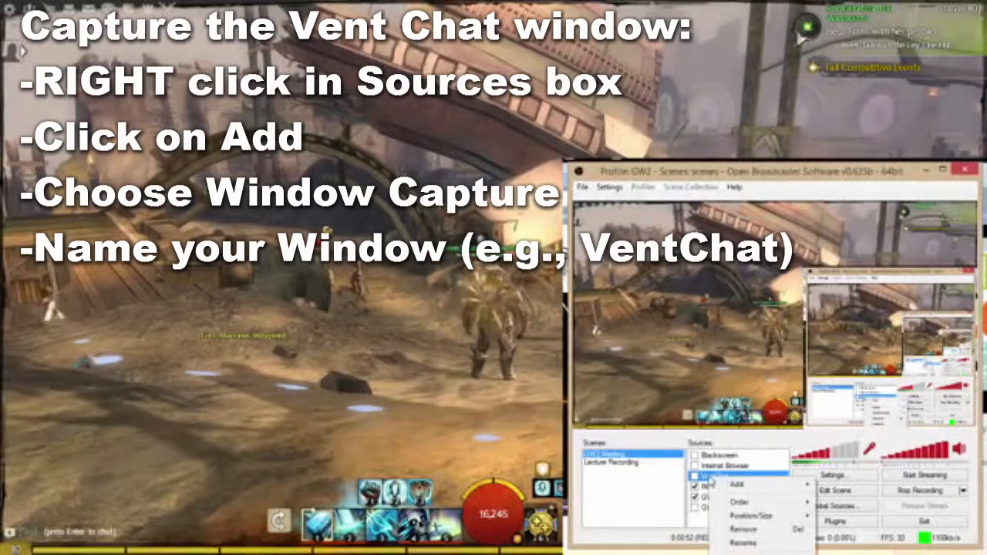
pyautogui.press('Escape')
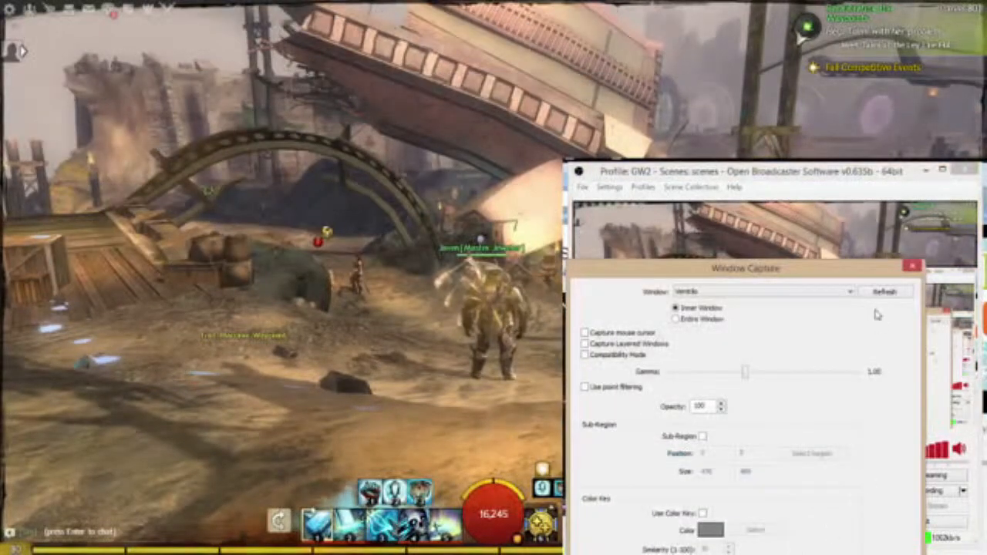
pyautogui.click(848, 291)
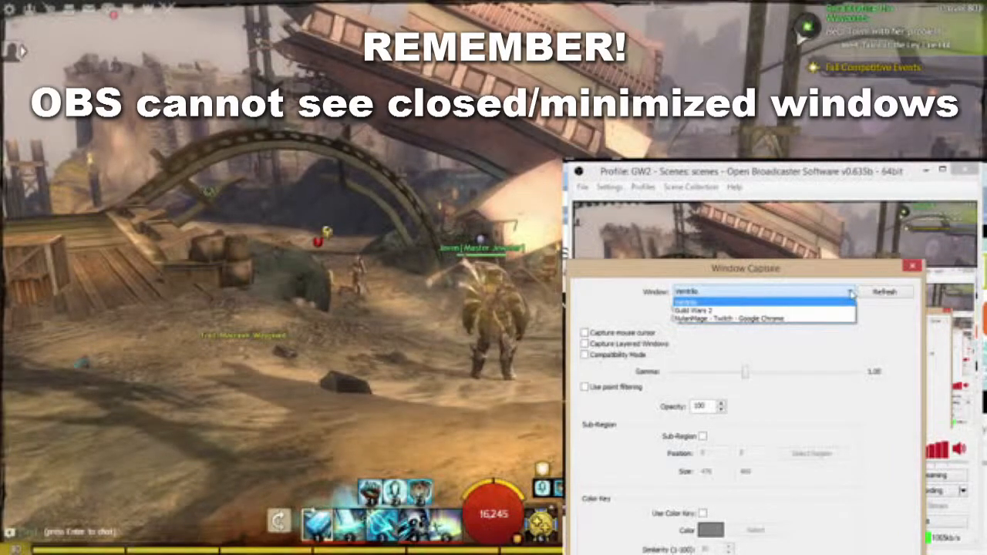
pyautogui.click(851, 293)
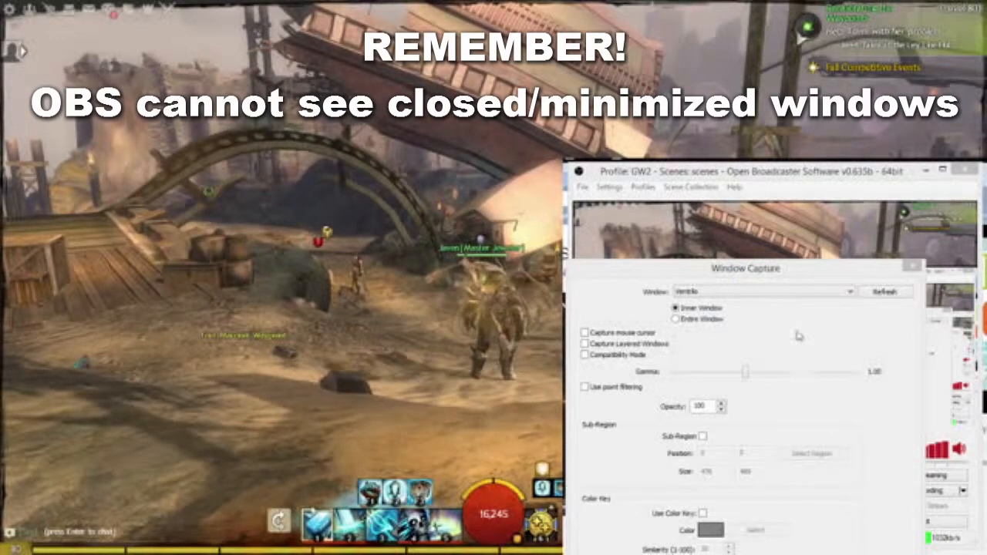
pyautogui.click(888, 293)
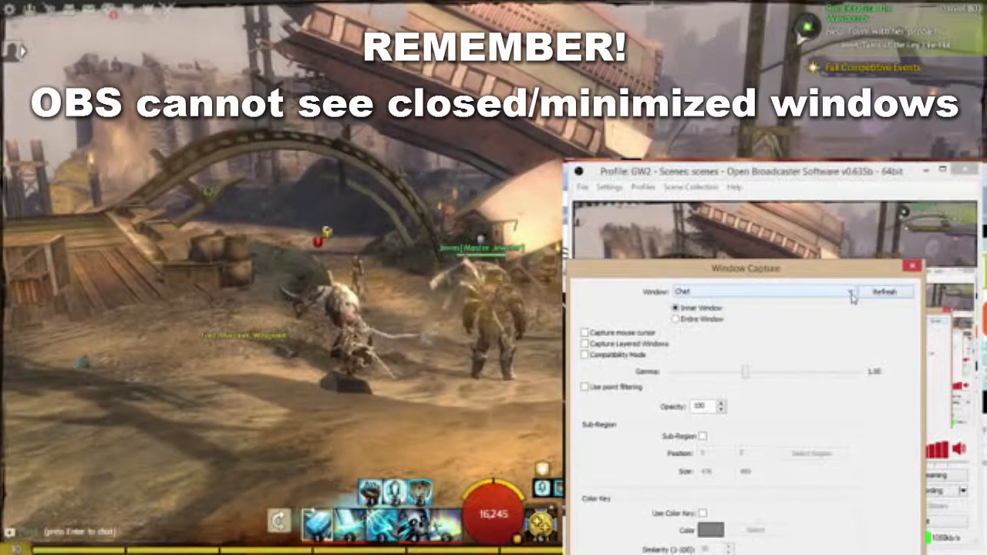
pyautogui.click(851, 293)
pyautogui.click(851, 296)
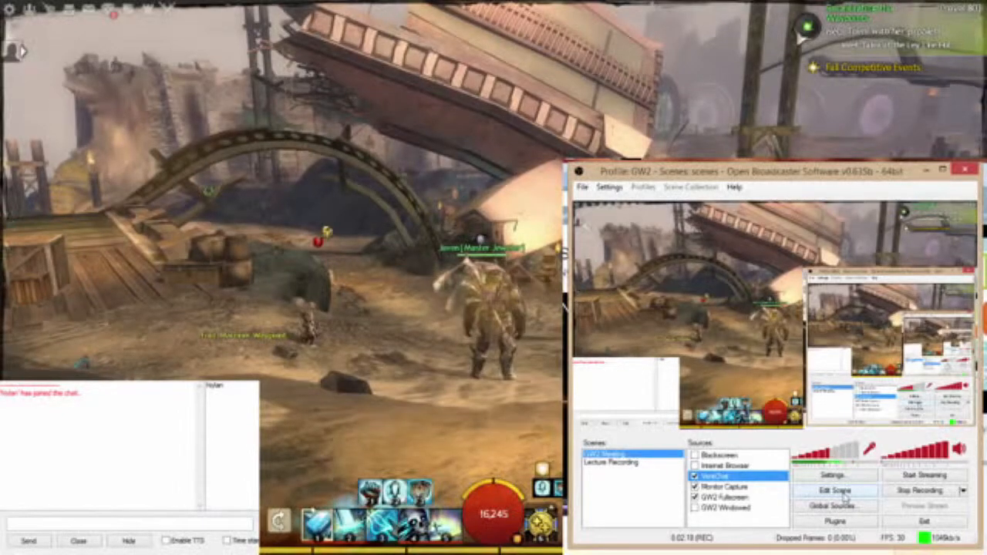
# Edit the scene to shrink the VentChat capture slightly in the preview's lower-left corner, and select the Monitor Capture source
pyautogui.click(836, 491)
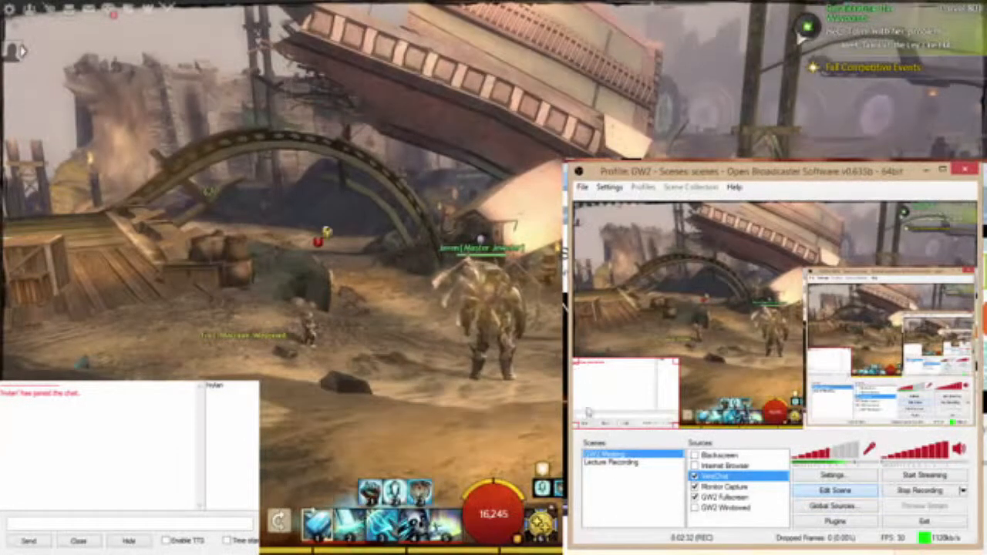
pyautogui.moveTo(679, 361)
pyautogui.mouseDown()
pyautogui.moveTo(705, 363)
pyautogui.moveTo(766, 307)
pyautogui.moveTo(677, 359)
pyautogui.mouseUp()
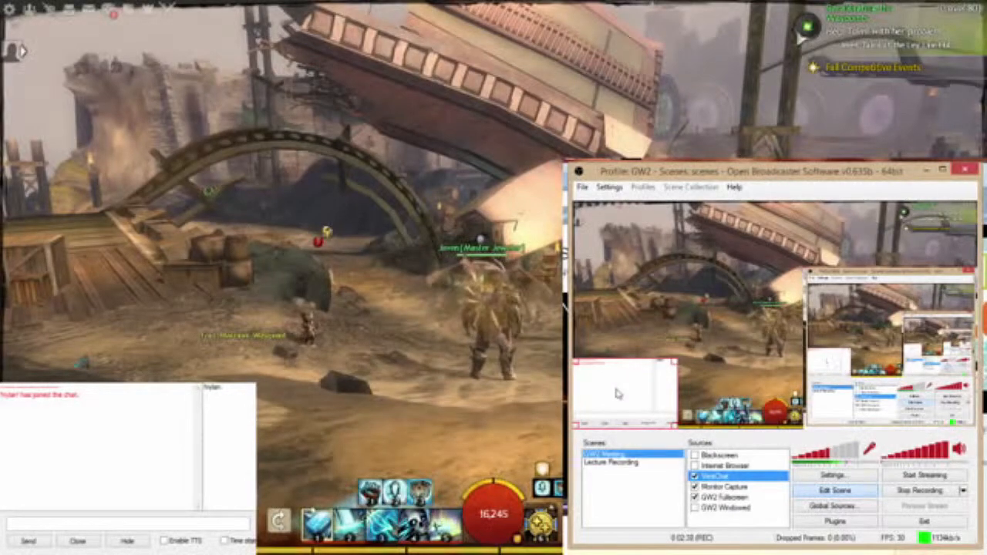
pyautogui.moveTo(623, 392)
pyautogui.mouseDown()
pyautogui.moveTo(656, 356)
pyautogui.moveTo(659, 303)
pyautogui.moveTo(643, 263)
pyautogui.moveTo(616, 240)
pyautogui.moveTo(652, 313)
pyautogui.moveTo(622, 389)
pyautogui.mouseUp()
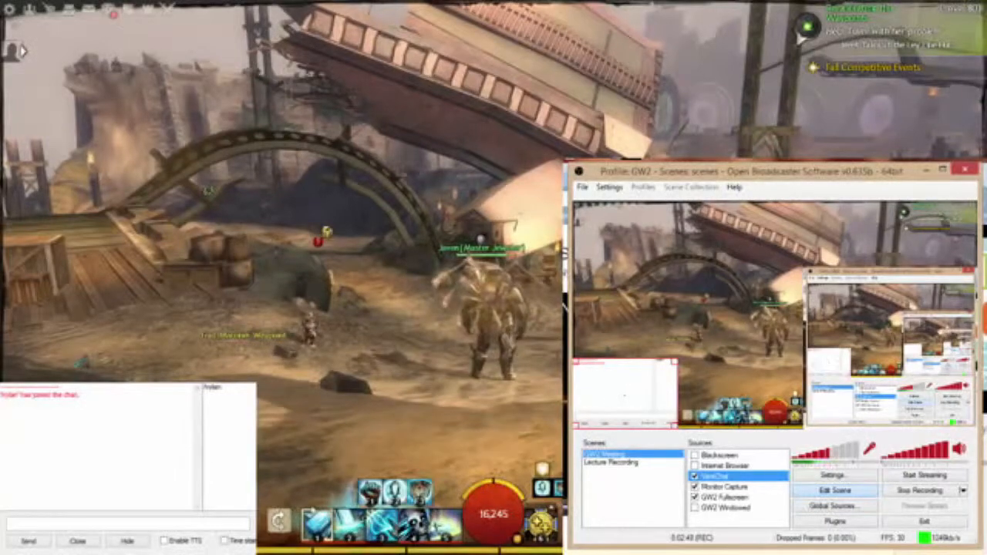
pyautogui.click(722, 489)
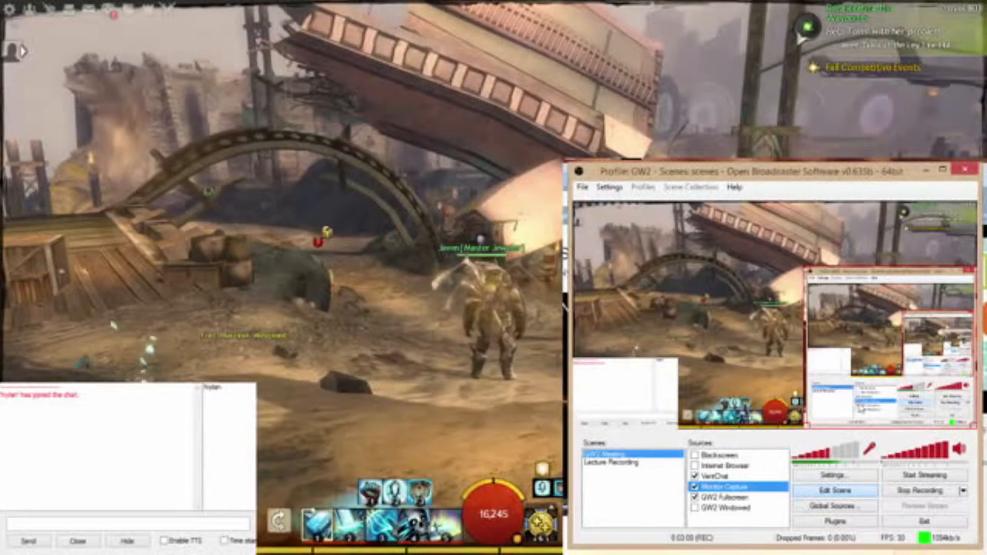
pyautogui.moveTo(655, 169)
pyautogui.mouseDown()
pyautogui.moveTo(633, 130)
pyautogui.moveTo(584, 82)
pyautogui.moveTo(497, 46)
pyautogui.moveTo(391, 48)
pyautogui.moveTo(408, 130)
pyautogui.moveTo(528, 108)
pyautogui.moveTo(388, 42)
pyautogui.moveTo(391, 131)
pyautogui.moveTo(600, 214)
pyautogui.moveTo(654, 169)
pyautogui.mouseUp()
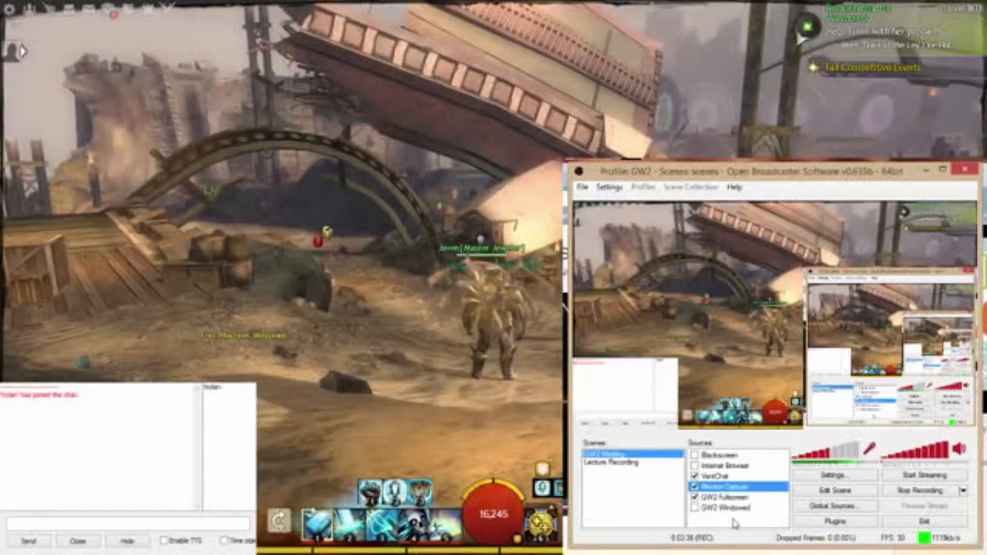
# Switch to Chrome, bring the Open Broadcaster Software page to the front, and return to OBS
pyautogui.hotkey('alt', 'Tab')
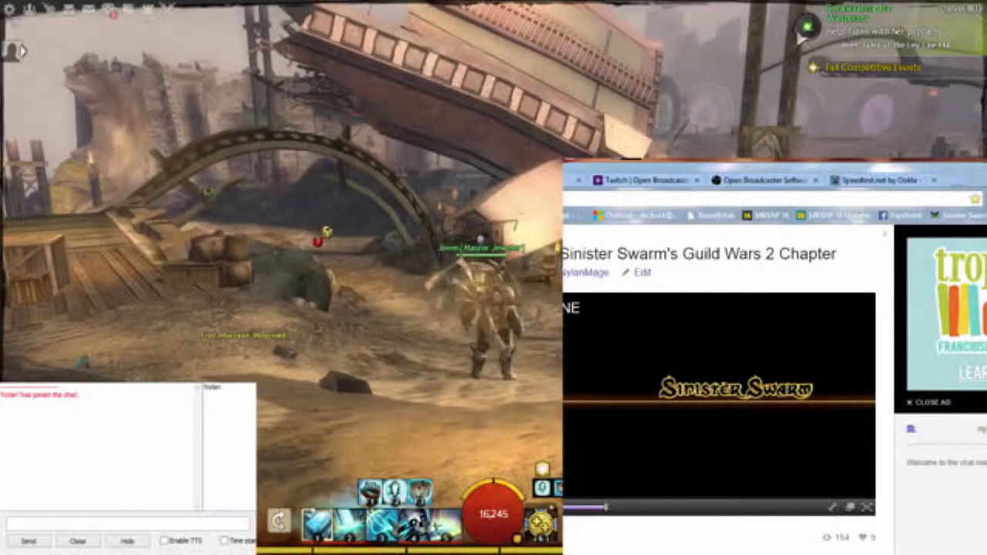
pyautogui.click(767, 182)
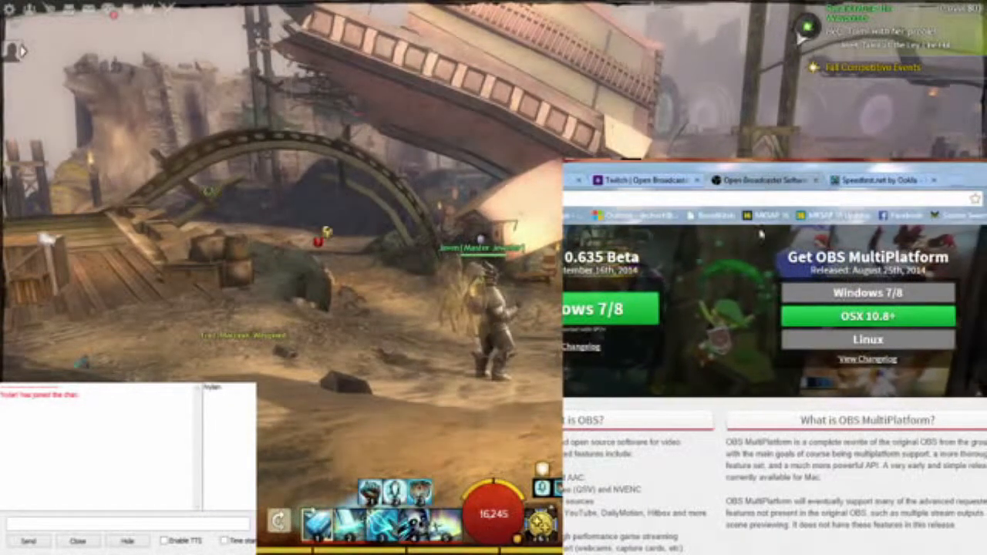
pyautogui.hotkey('alt', 'Tab')
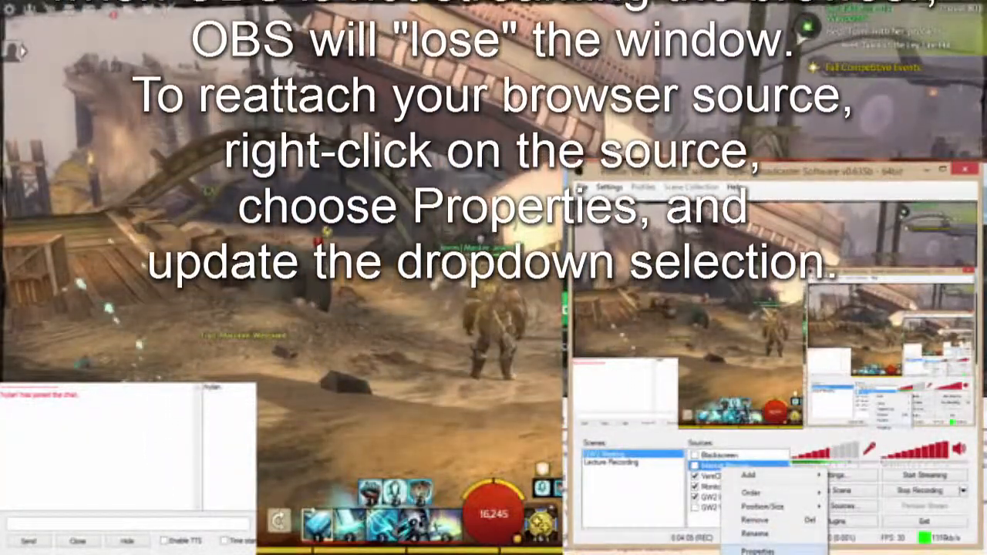
# Review the Internet Browser source's Window Capture properties and toggle the source's visibility on and off
pyautogui.click(757, 550)
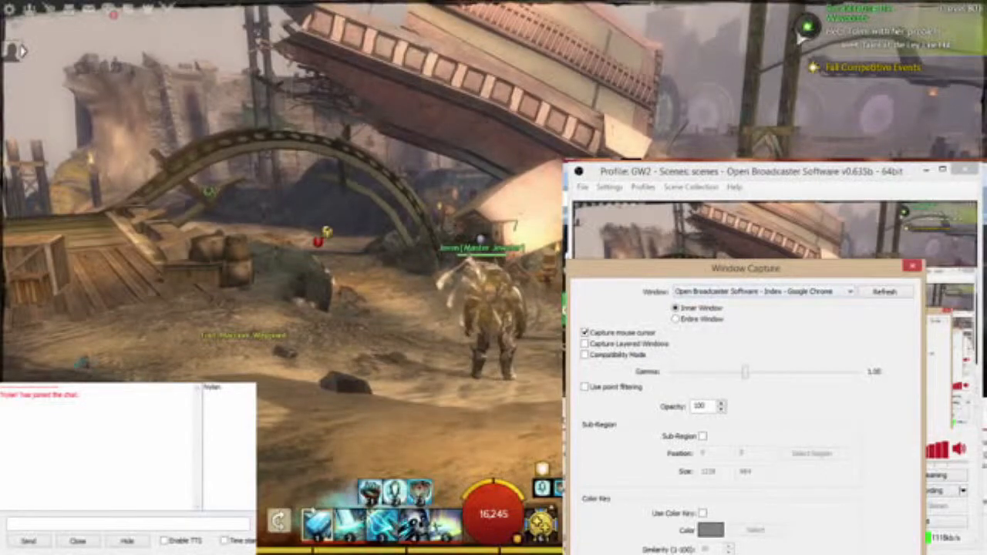
pyautogui.press('Escape')
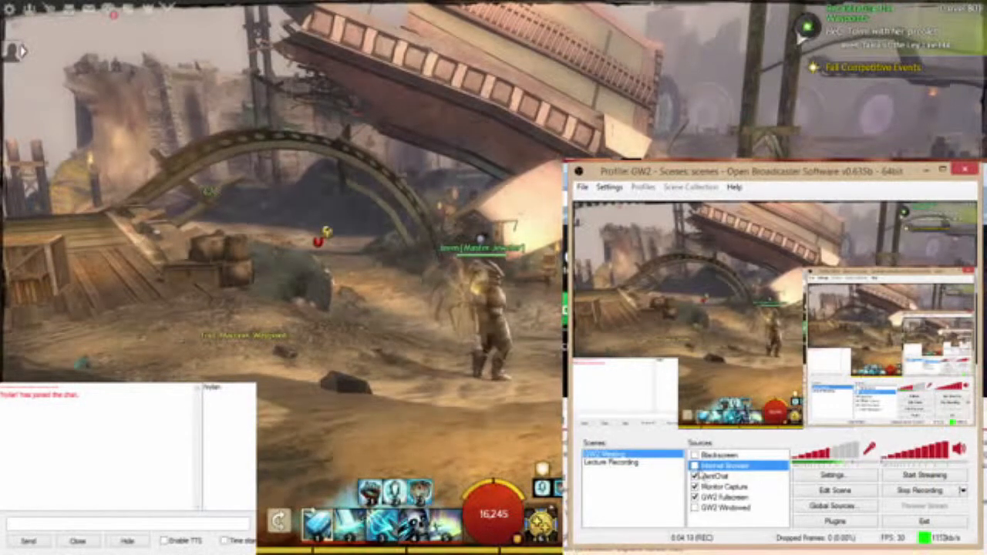
pyautogui.click(695, 465)
pyautogui.click(694, 465)
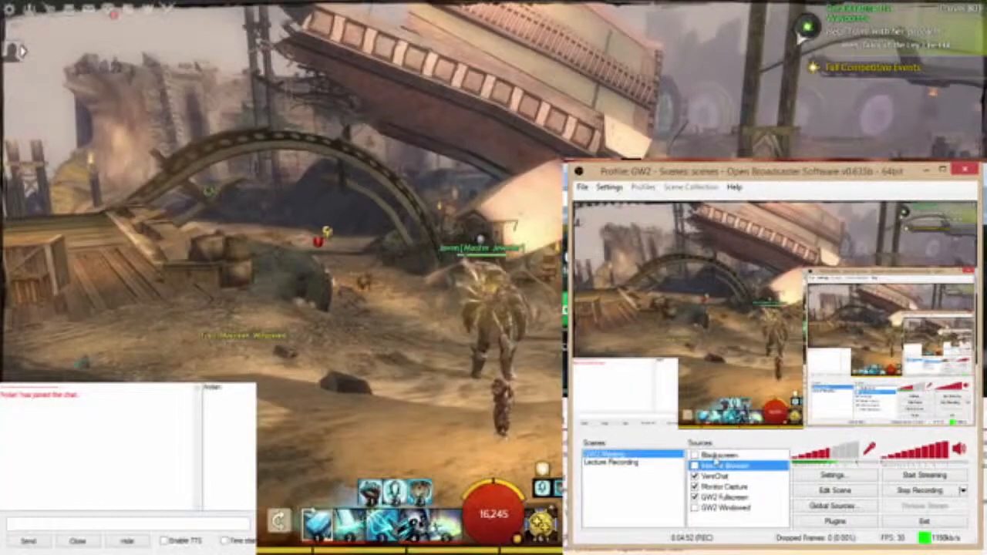
# Try adding an Image source to the GW2 Meeting scene, browse the Guild Wars 2 pictures folder, and cancel the source setup
pyautogui.click(719, 456)
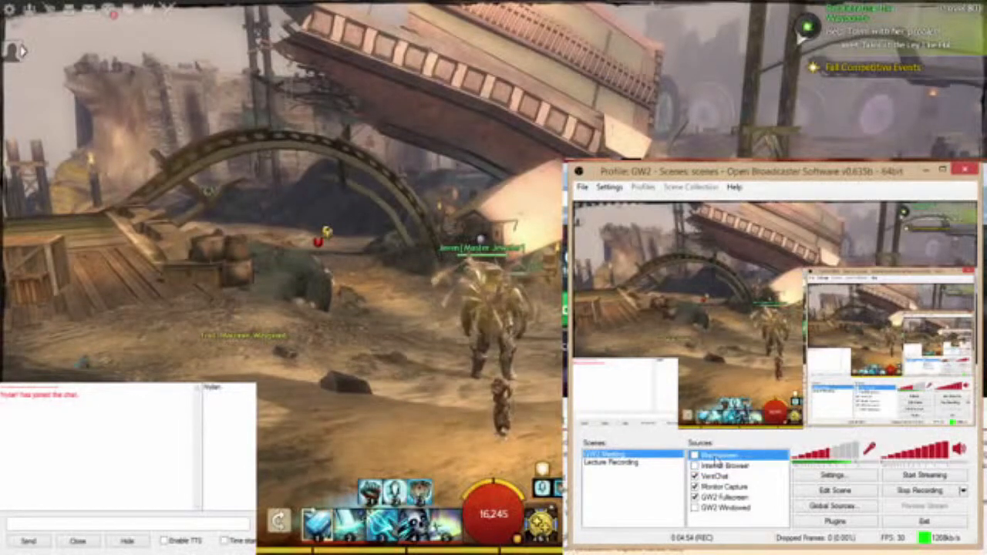
pyautogui.rightClick(720, 461)
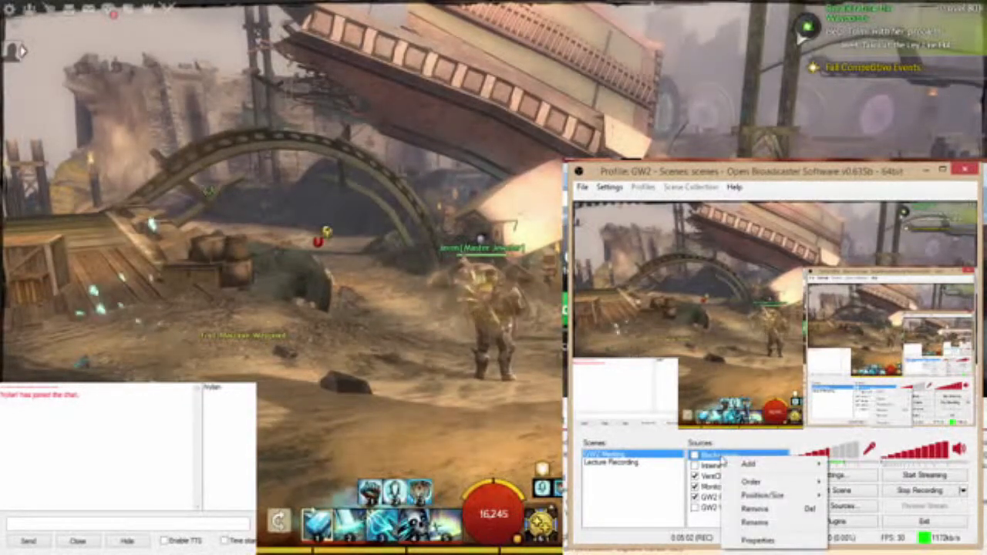
pyautogui.moveTo(752, 463)
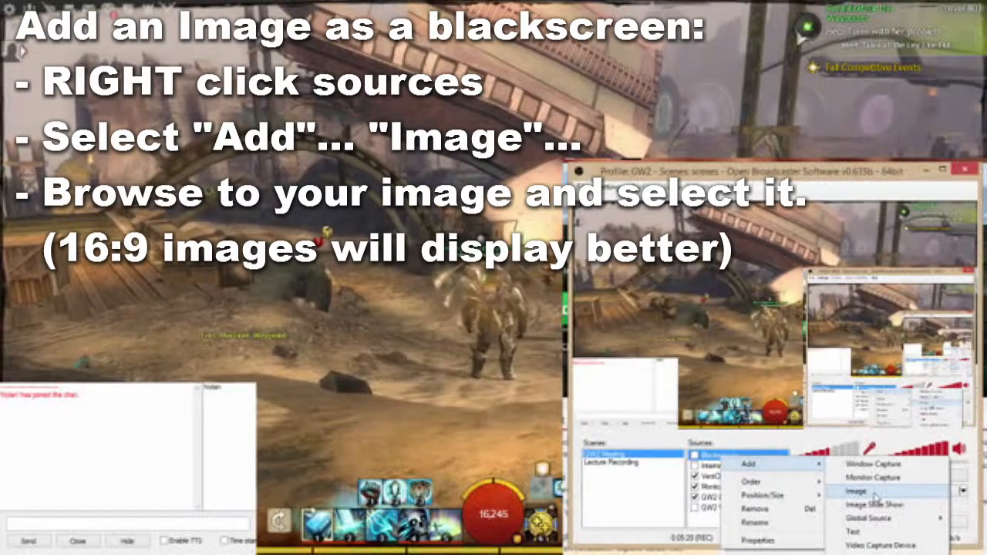
pyautogui.click(857, 491)
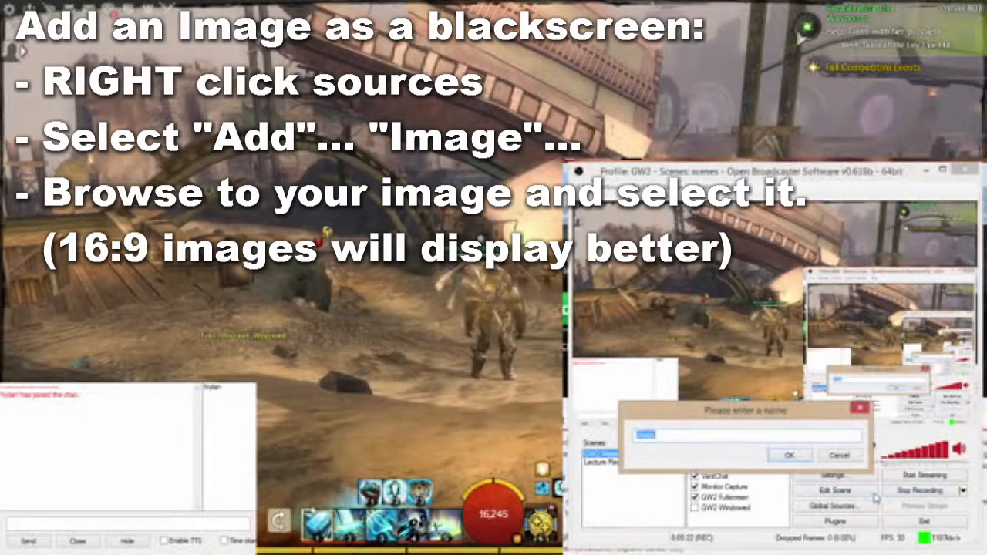
pyautogui.click(796, 458)
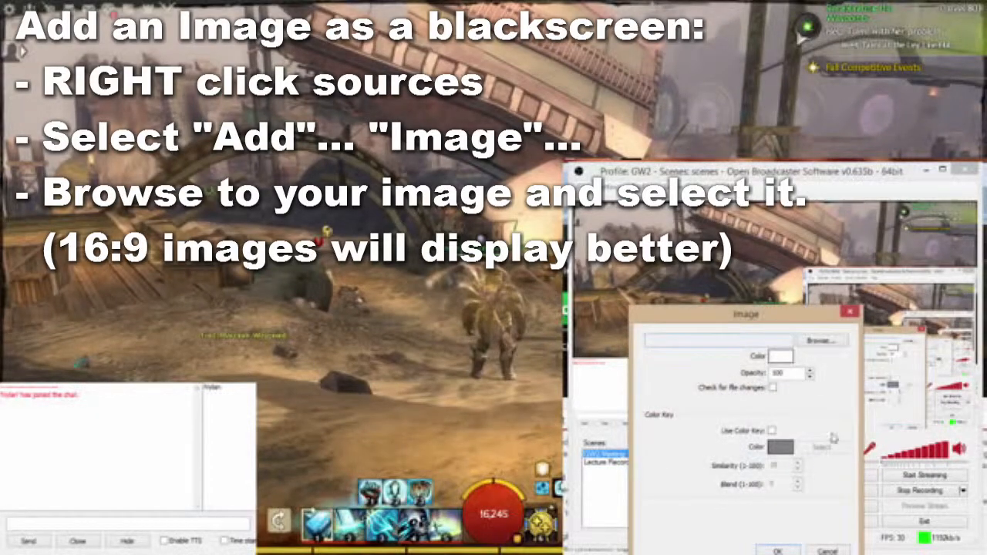
pyautogui.click(828, 344)
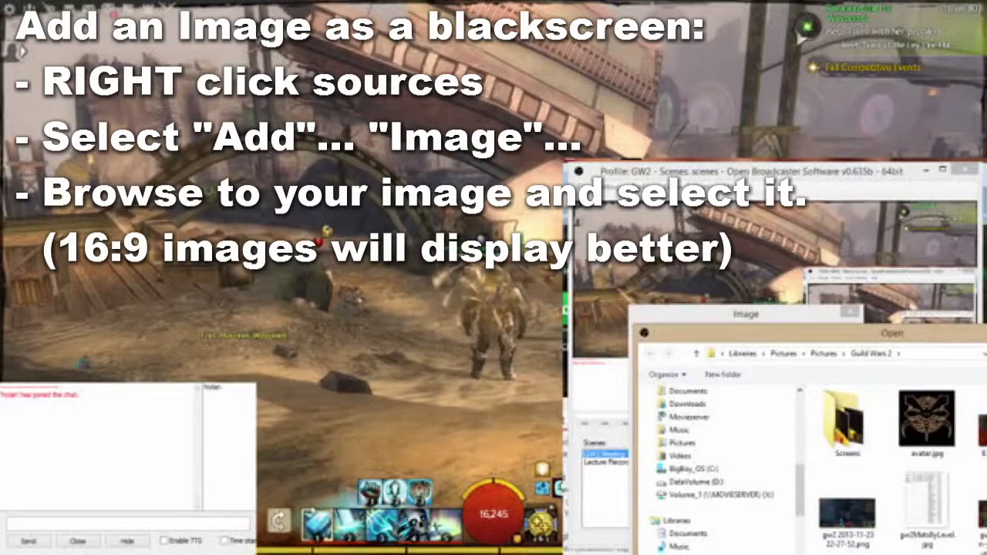
pyautogui.press('Escape')
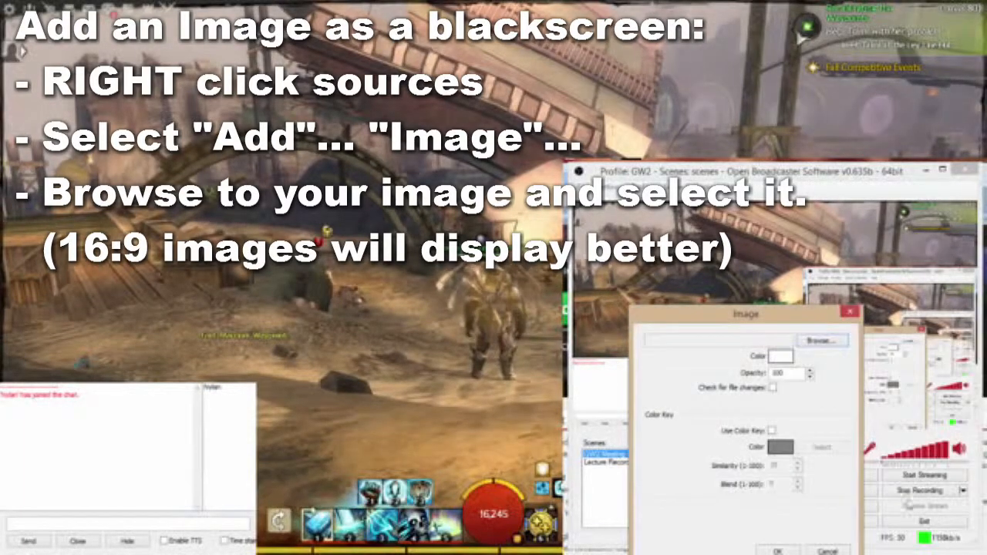
pyautogui.click(826, 550)
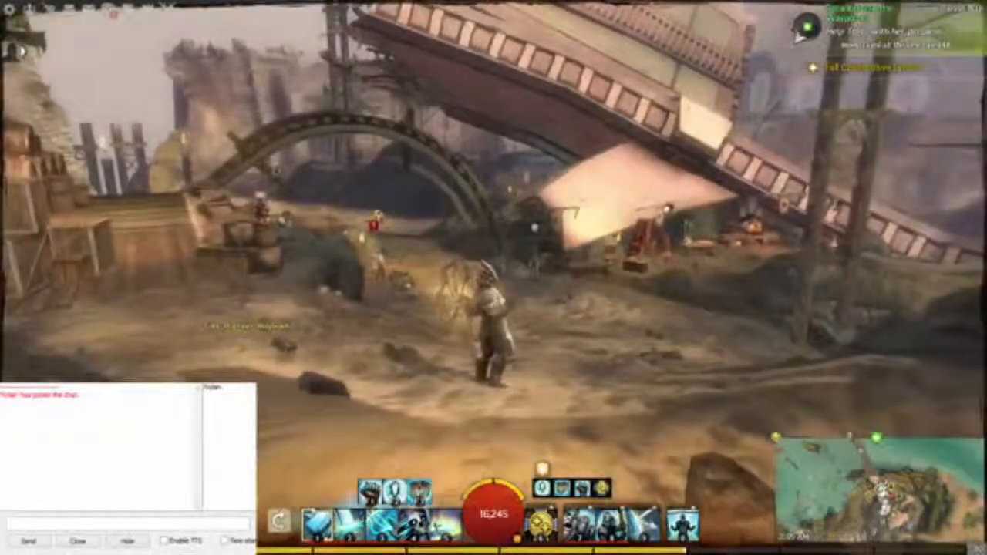
pyautogui.press('w')
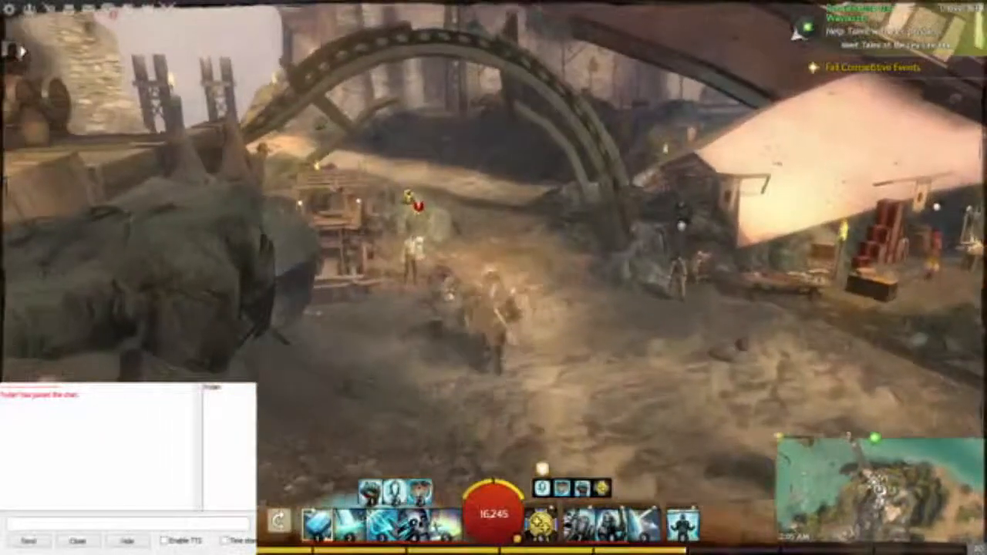
pyautogui.press('w')
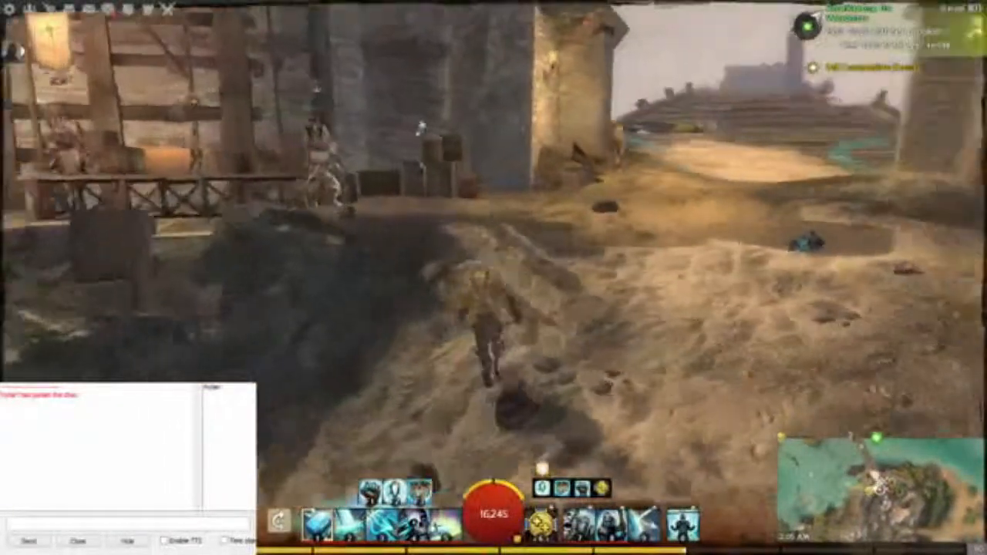